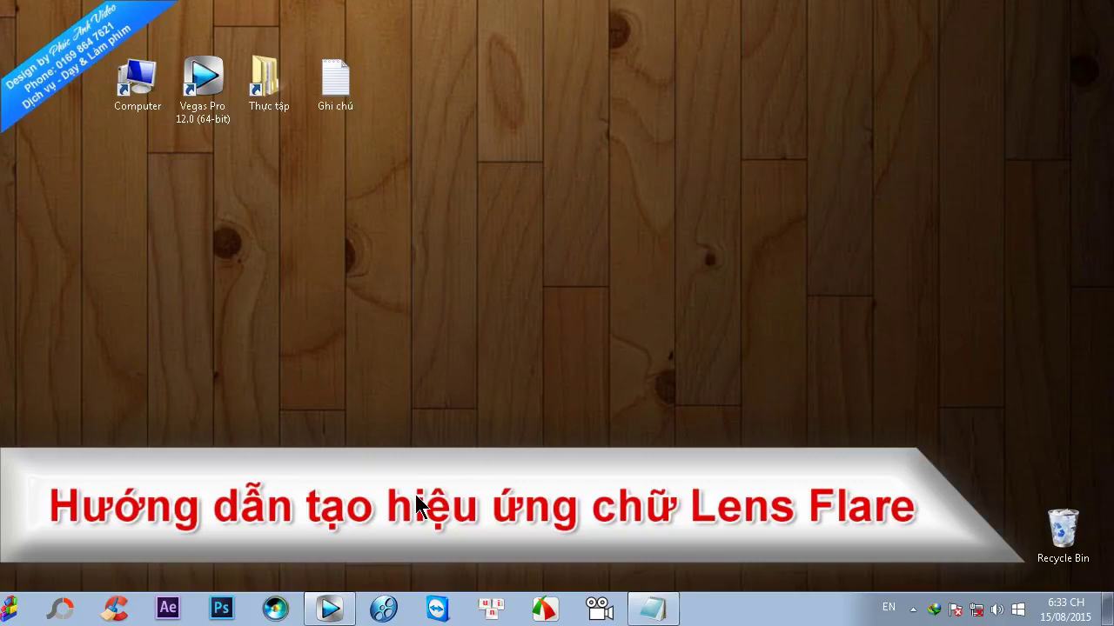
# - Restore the Vegas Pro window showing the finished 'Khắc Tuấn Anh' lens flare demo
pyautogui.click(349, 611)
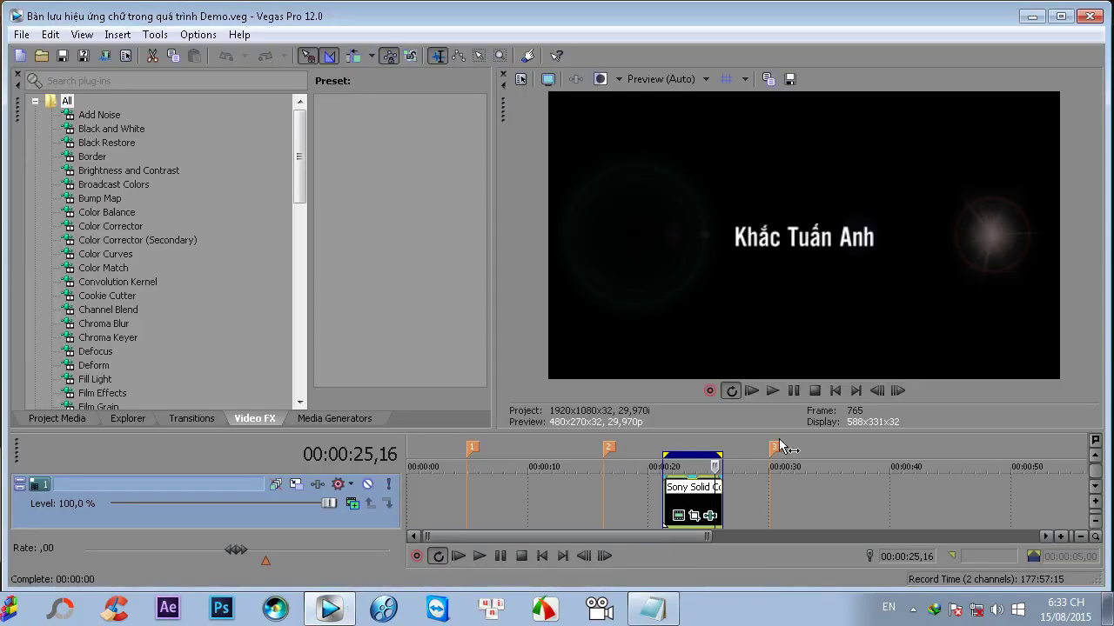
# - Play the lens flare demo through, pause it, and create a new blank project
pyautogui.click(772, 391)
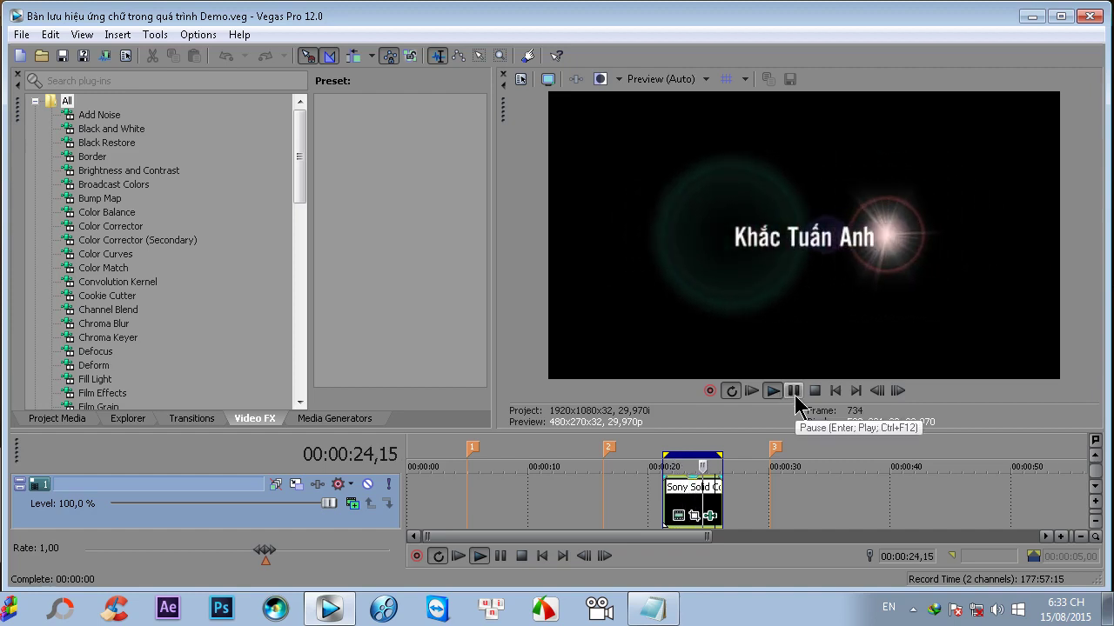
pyautogui.click(793, 392)
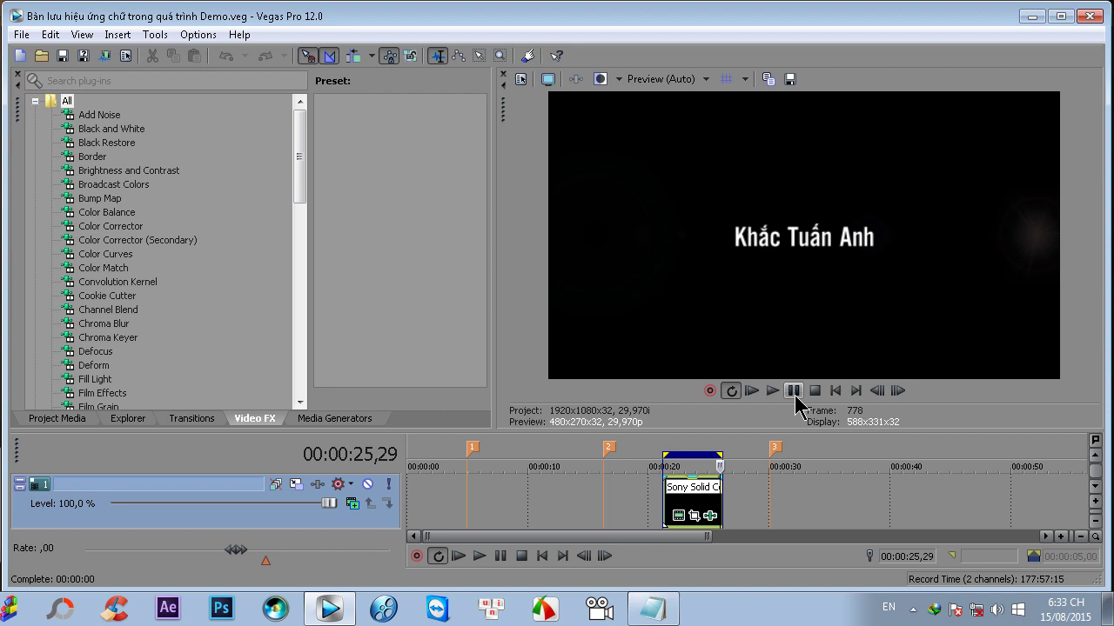
pyautogui.click(19, 56)
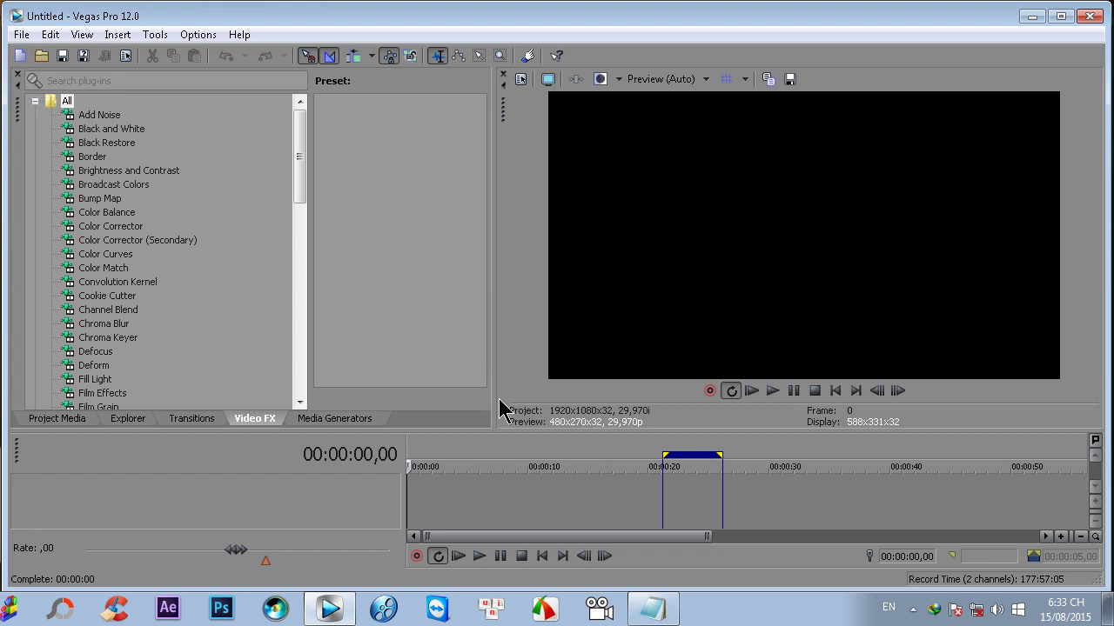
# - Turn off loop playback, enlarge the timeline, and add an empty video track with Ctrl+Shift+Q
pyautogui.press('q')
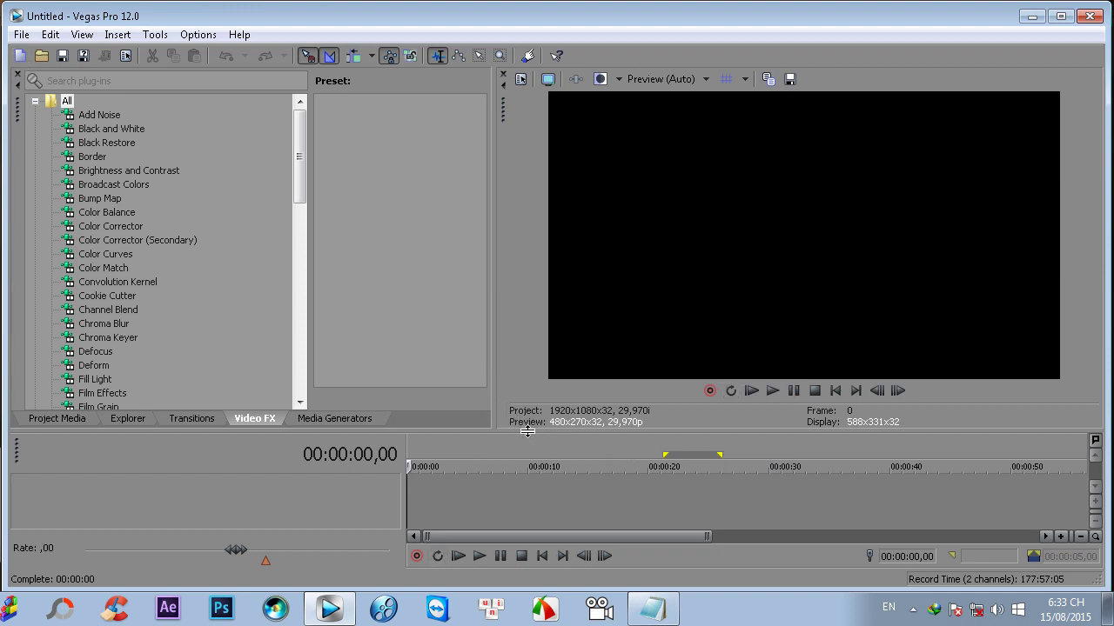
pyautogui.moveTo(528, 432); pyautogui.dragTo(527, 358)
pyautogui.click(652, 608)
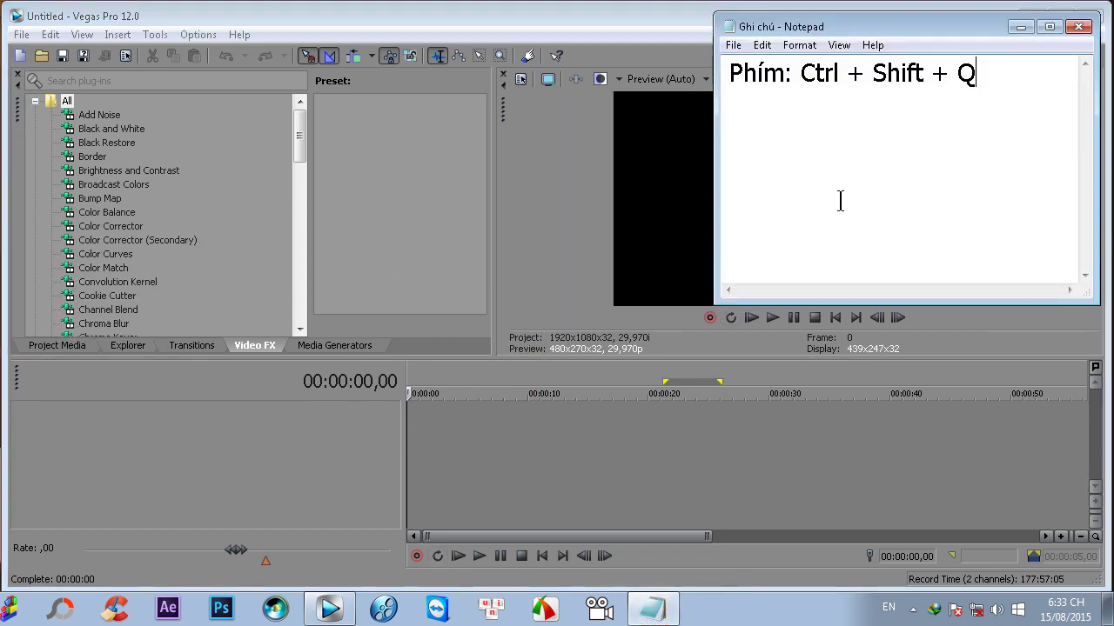
pyautogui.moveTo(799, 73); pyautogui.dragTo(1015, 54)
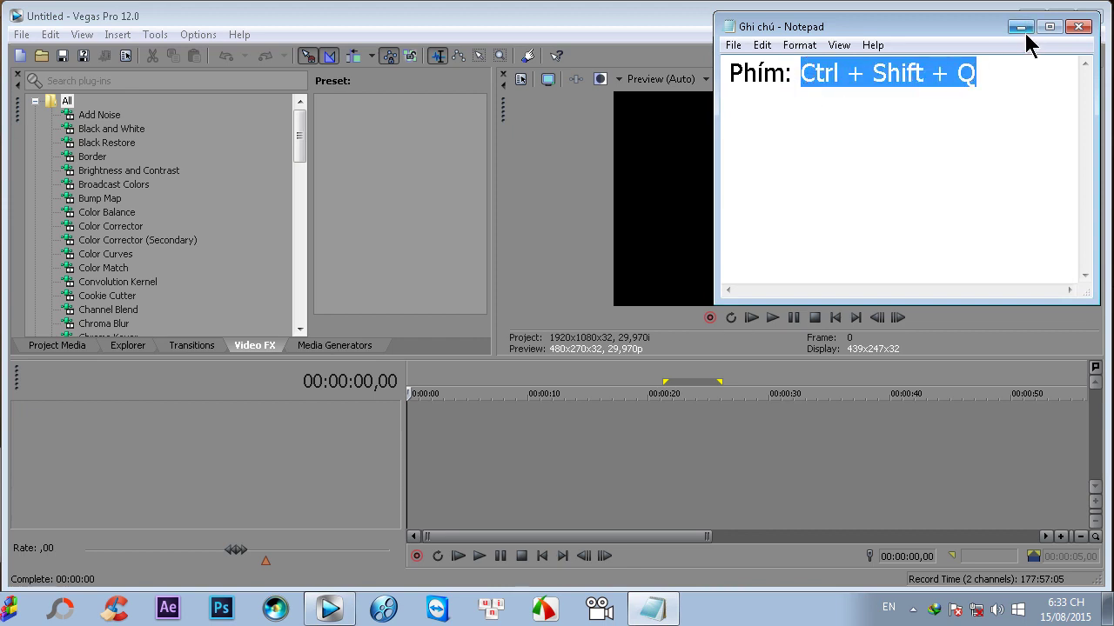
pyautogui.click(1021, 27)
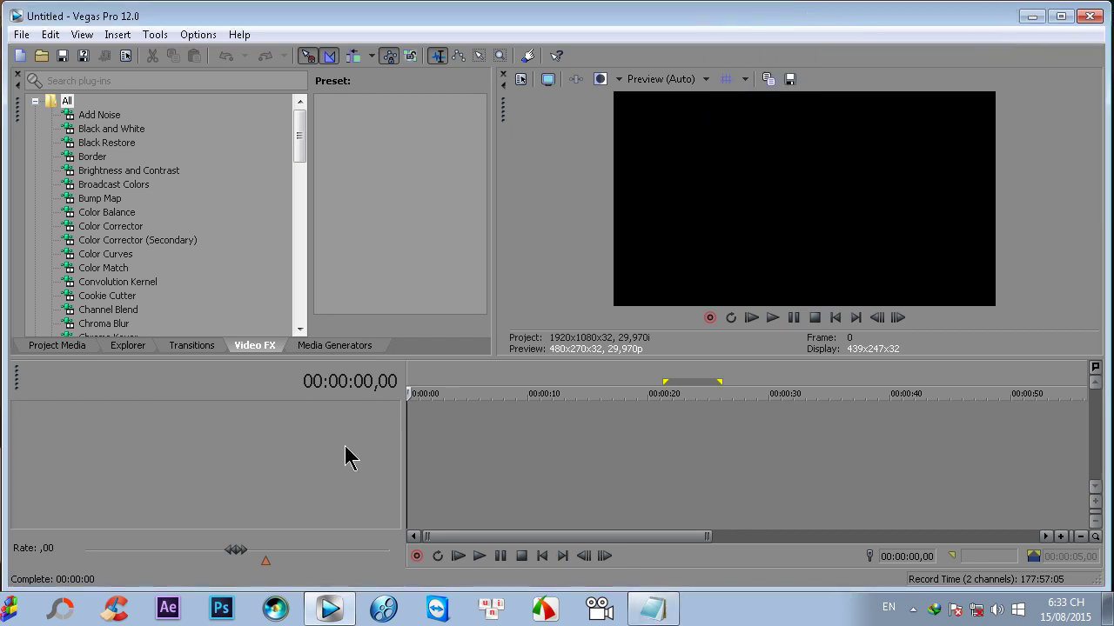
pyautogui.hotkey('ctrl', 'shift', 'q')
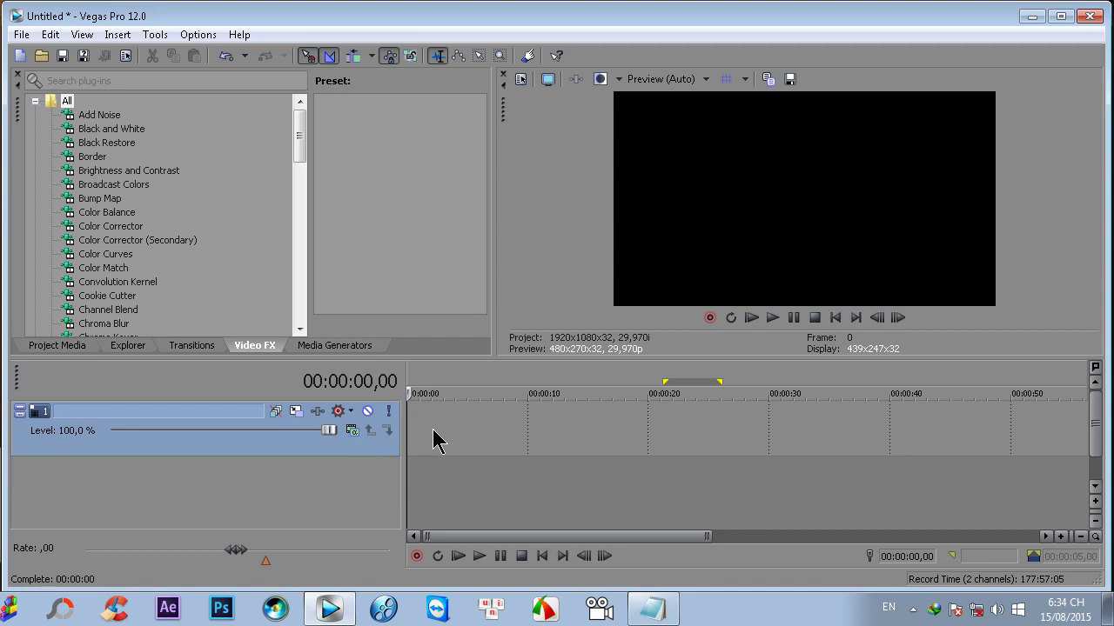
pyautogui.rightClick(433, 437)
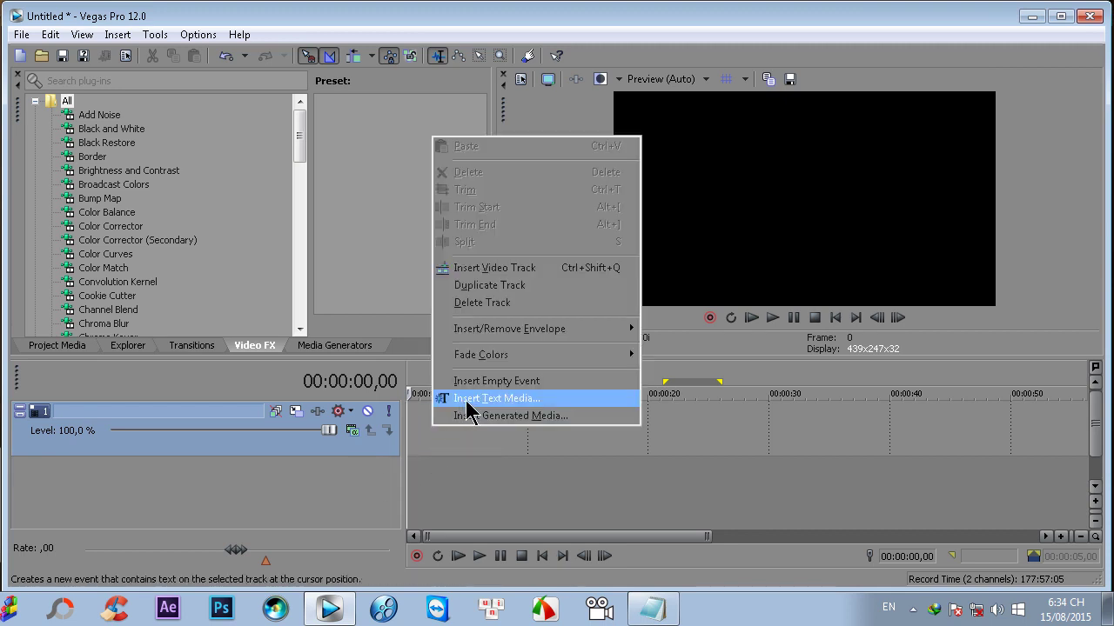
pyautogui.click(514, 400)
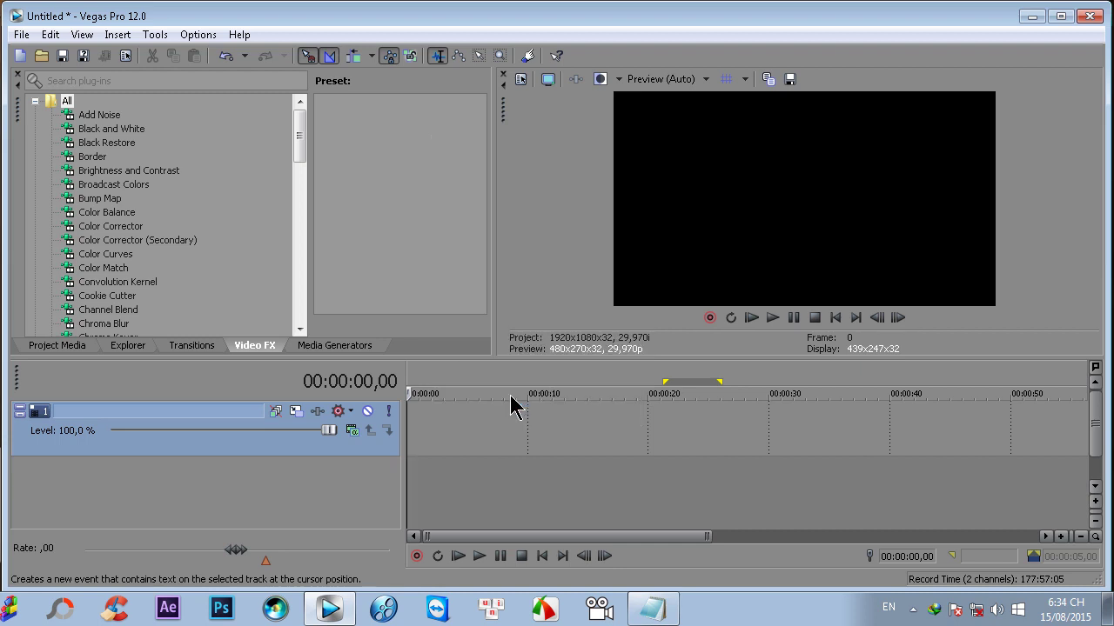
pyautogui.moveTo(629, 388); pyautogui.dragTo(269, 372)
pyautogui.write('Khyawcs')
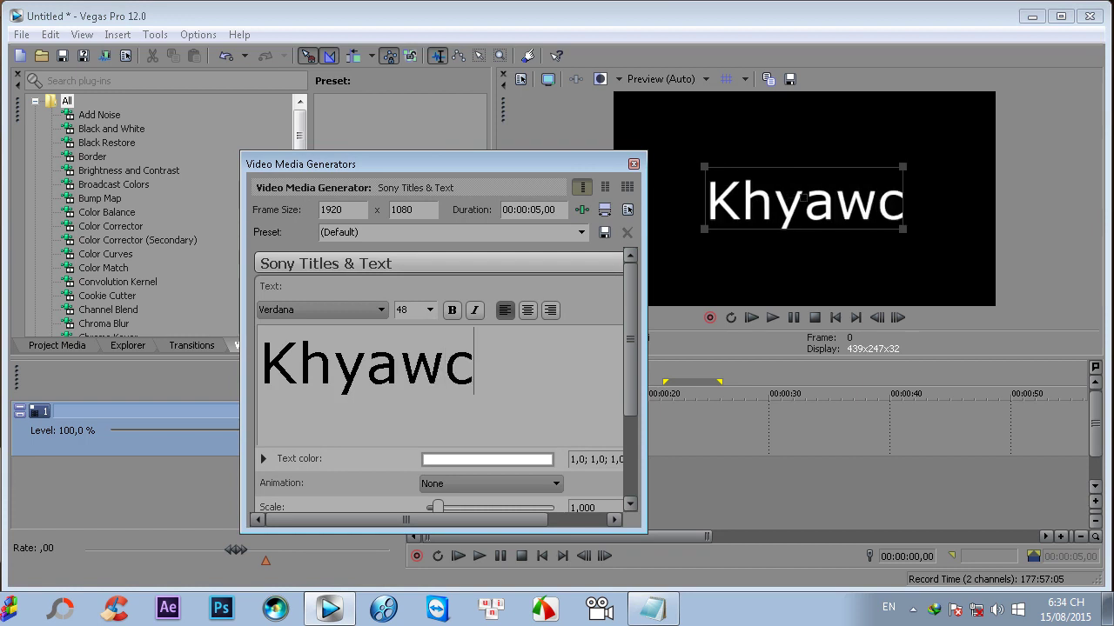
pyautogui.press('BackSpace')
pyautogui.press('BackSpace')
pyautogui.press('BackSpace')
pyautogui.press('BackSpace')
pyautogui.press('BackSpace')
pyautogui.write('a')
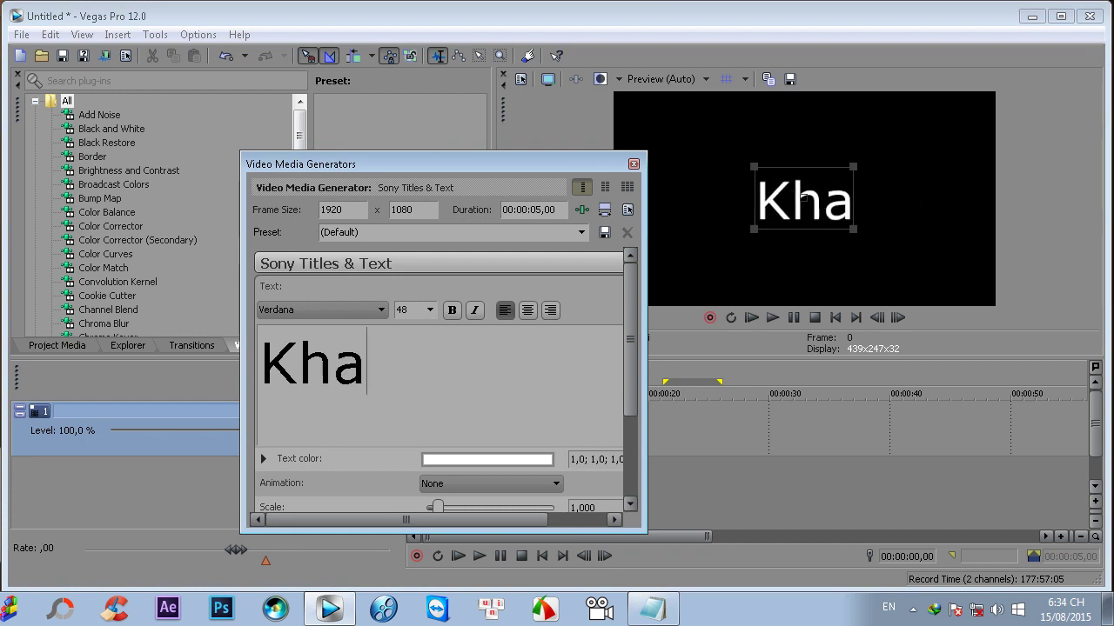
pyautogui.write('wcs Tuaans An')
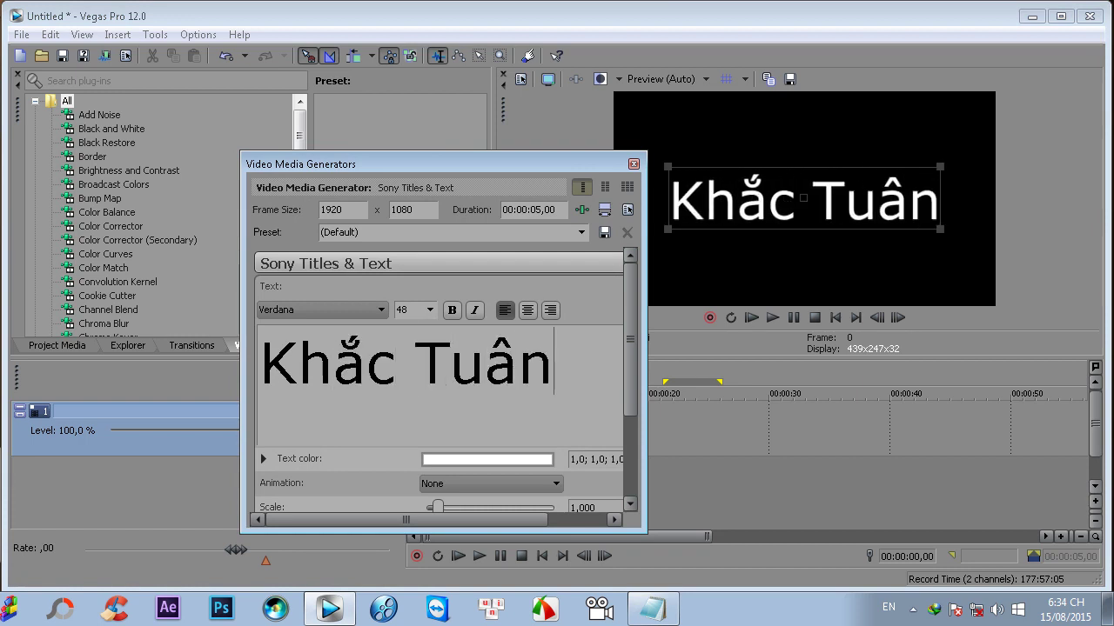
pyautogui.write('h')
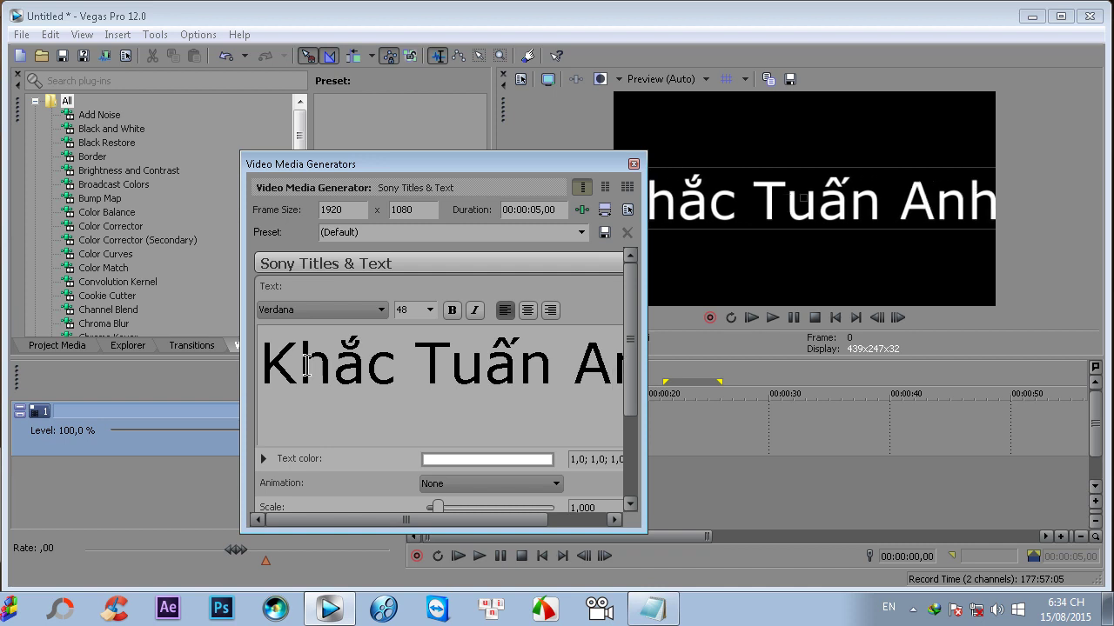
# - Format the title at size 20 in a Vietnamese VN font and close the generator dialog
pyautogui.tripleClick(430, 364)
pyautogui.click(429, 310)
pyautogui.click(404, 445)
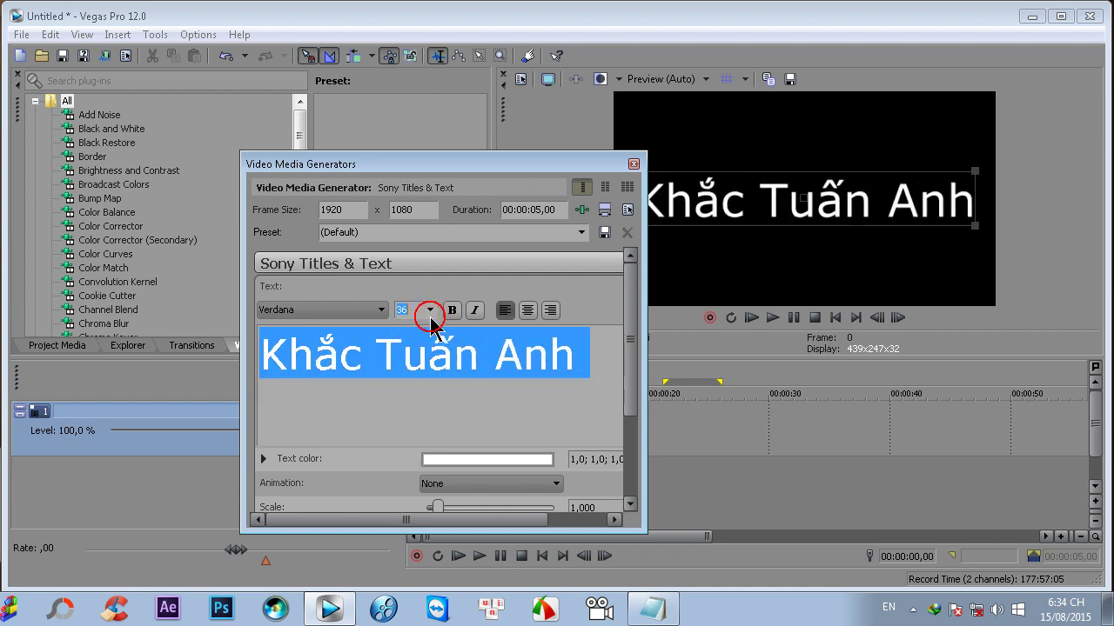
pyautogui.scroll(5, 431, 320)
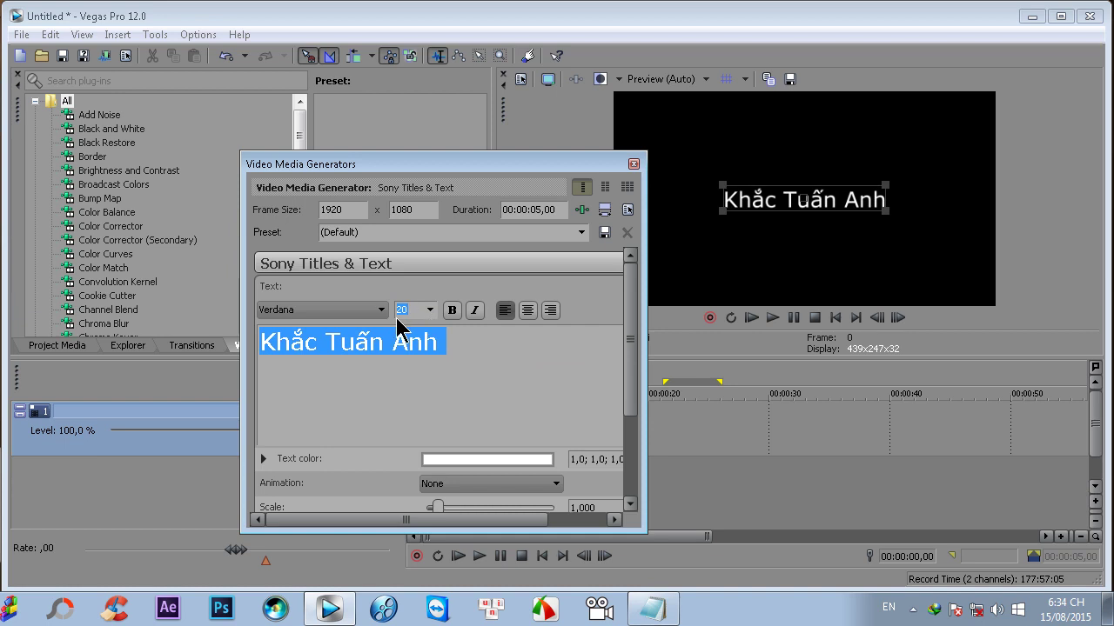
pyautogui.click(382, 309)
pyautogui.moveTo(381, 253); pyautogui.dragTo(405, 124)
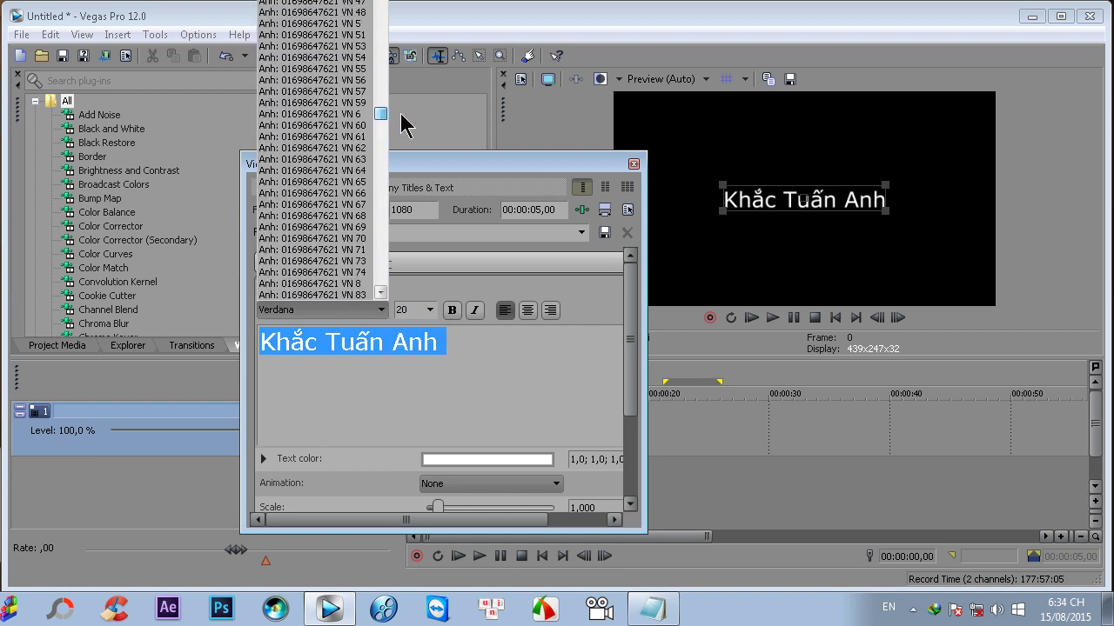
pyautogui.click(355, 141)
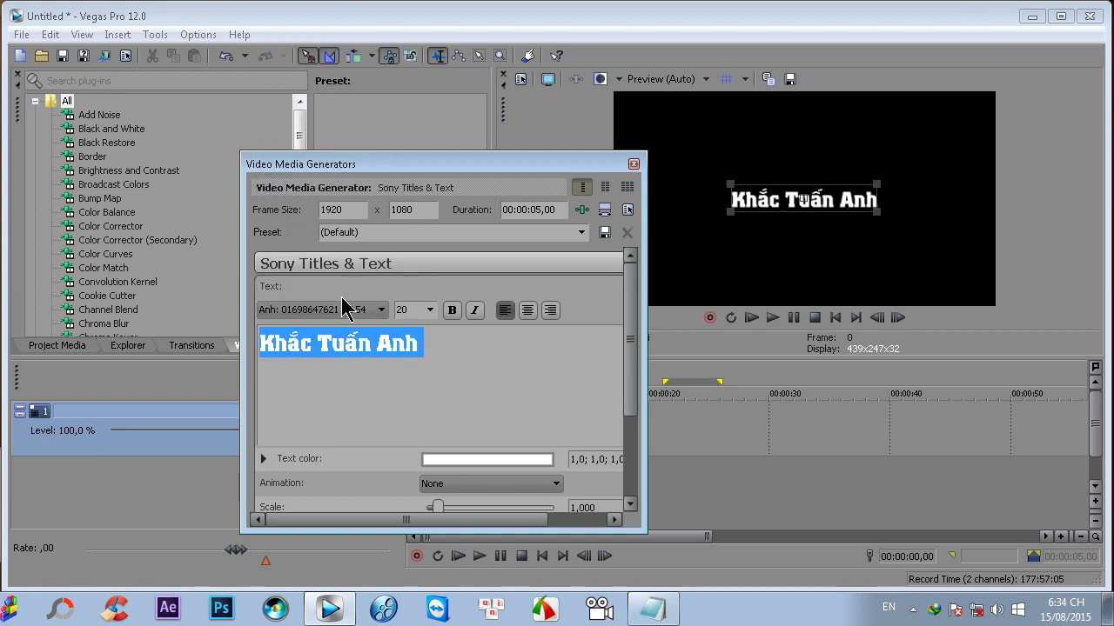
pyautogui.scroll(1, 342, 307)
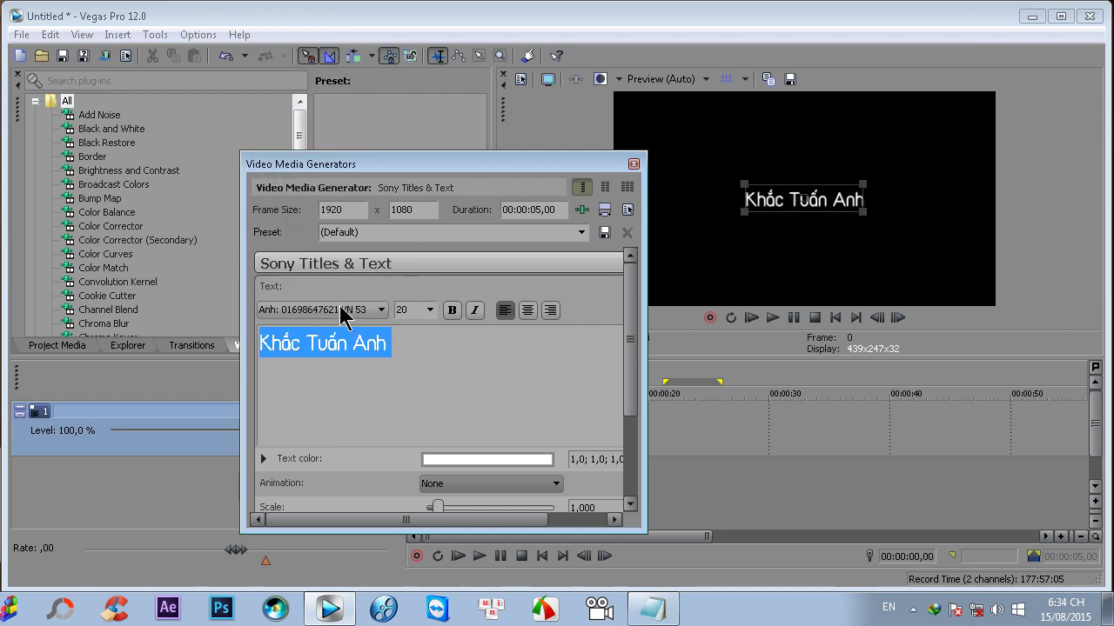
pyautogui.click(634, 164)
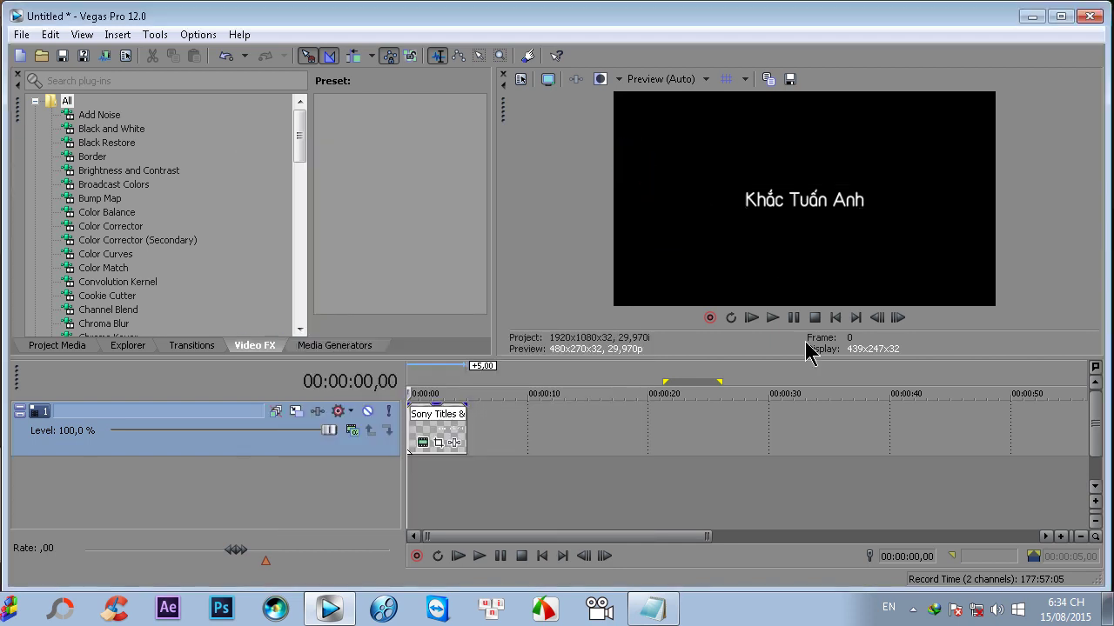
# - Enlarge the preview and insert a second empty video track above the title track
pyautogui.moveTo(639, 357); pyautogui.dragTo(633, 386)
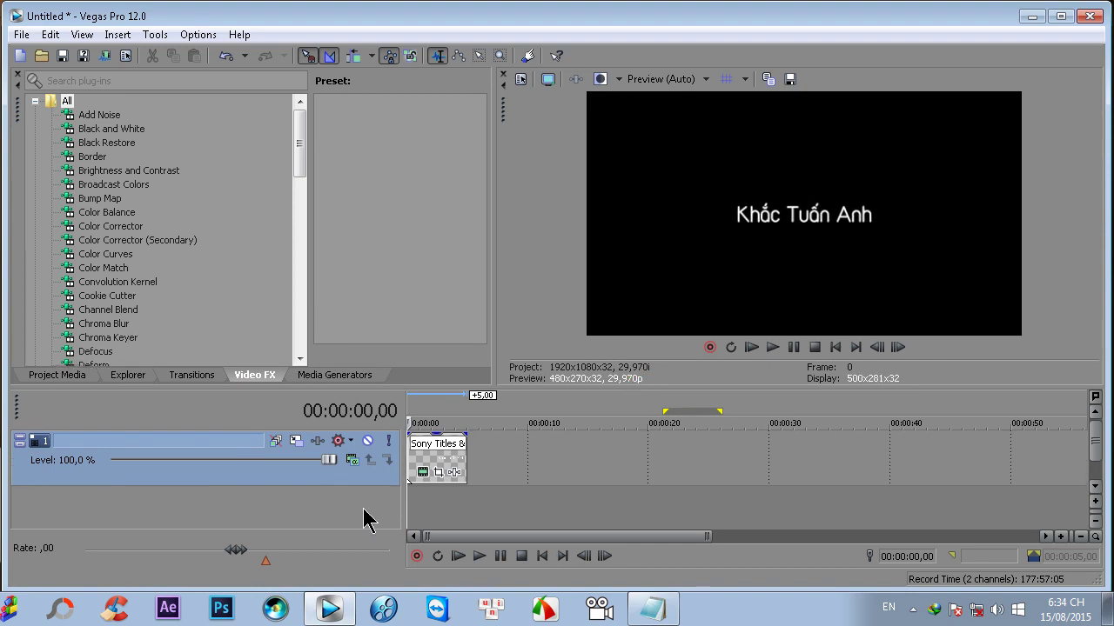
pyautogui.click(643, 608)
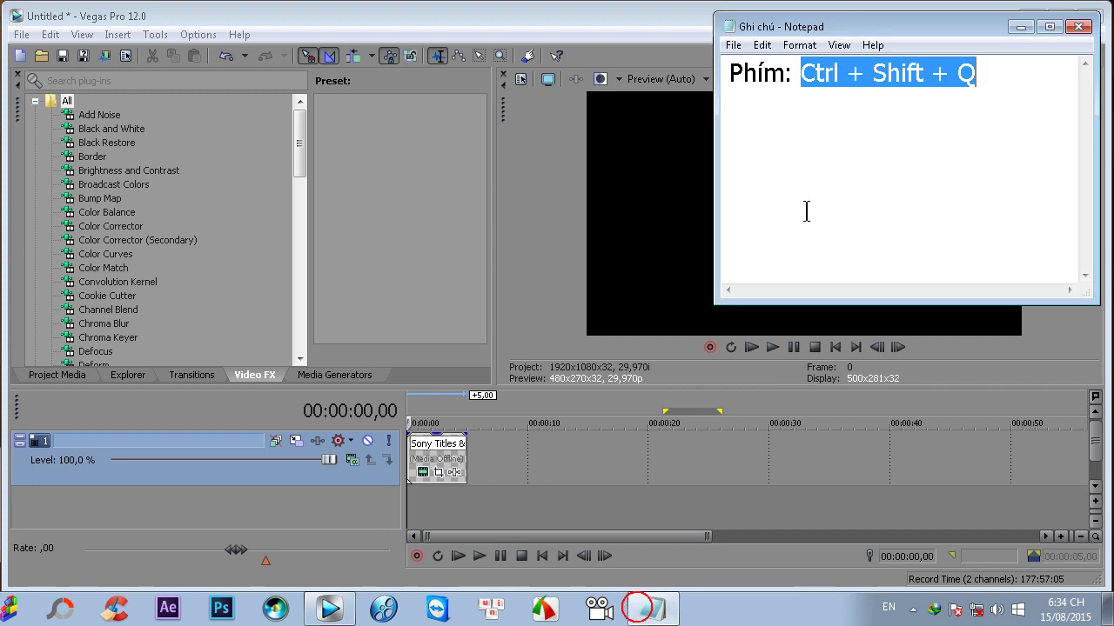
pyautogui.click(802, 80)
pyautogui.moveTo(801, 80); pyautogui.dragTo(978, 77)
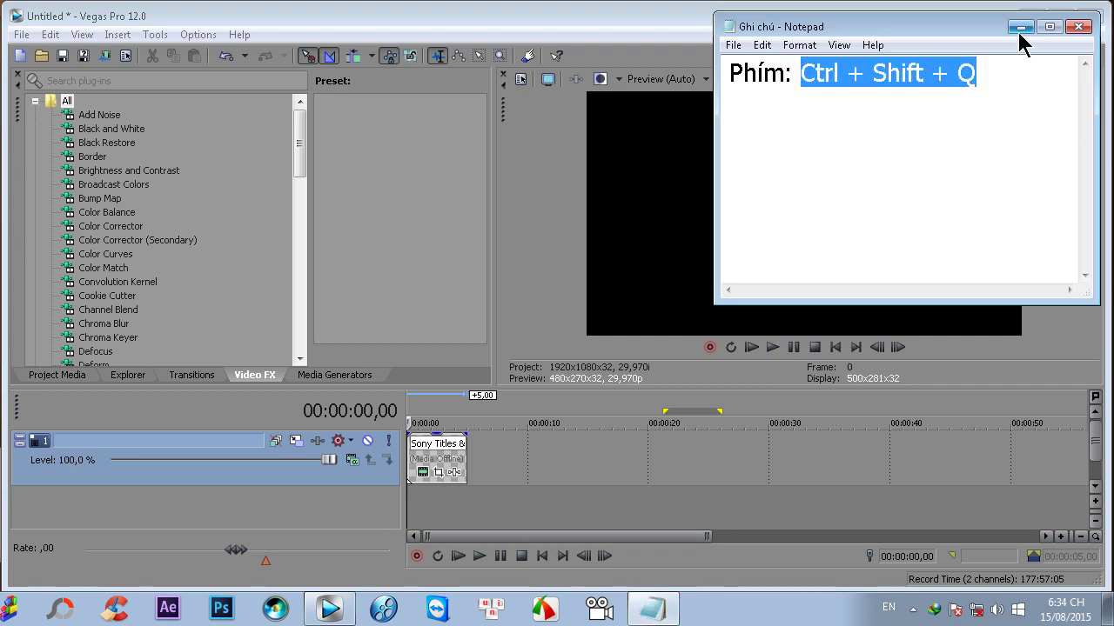
pyautogui.click(1020, 27)
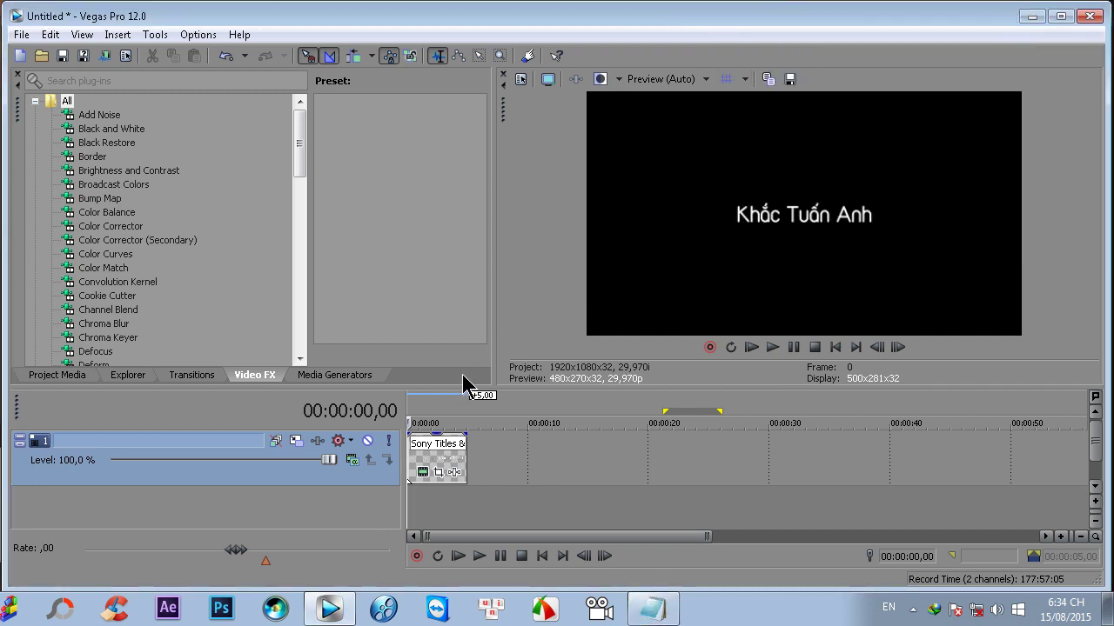
pyautogui.hotkey('ctrl', 'shift', 'q')
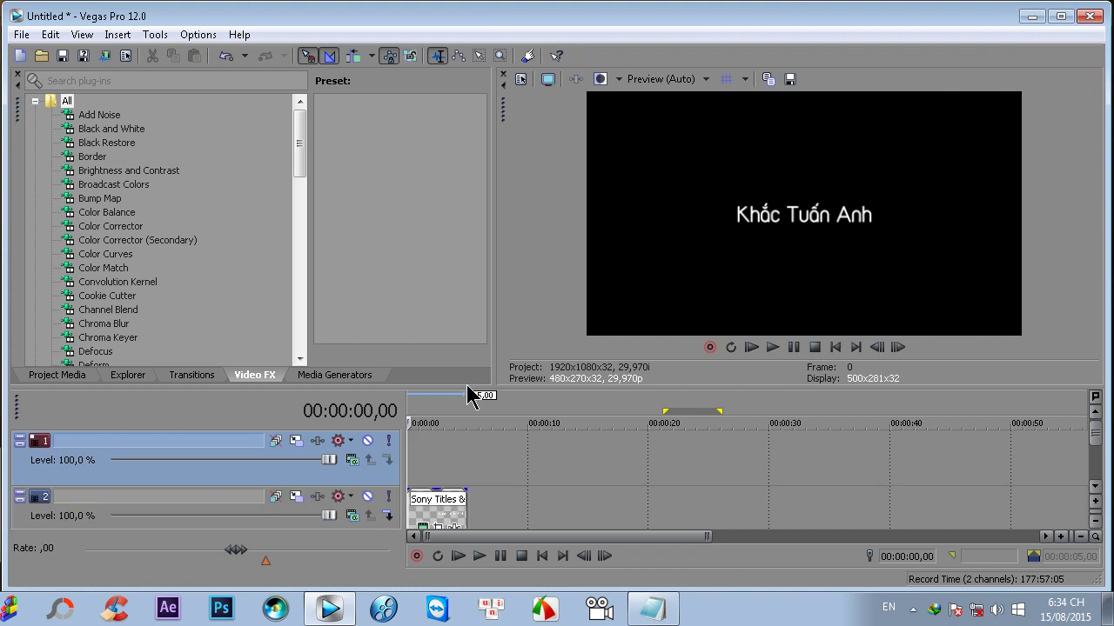
# - Add a Black Solid Color clip to the top track and trim it to end with the 5-second title
pyautogui.click(364, 382)
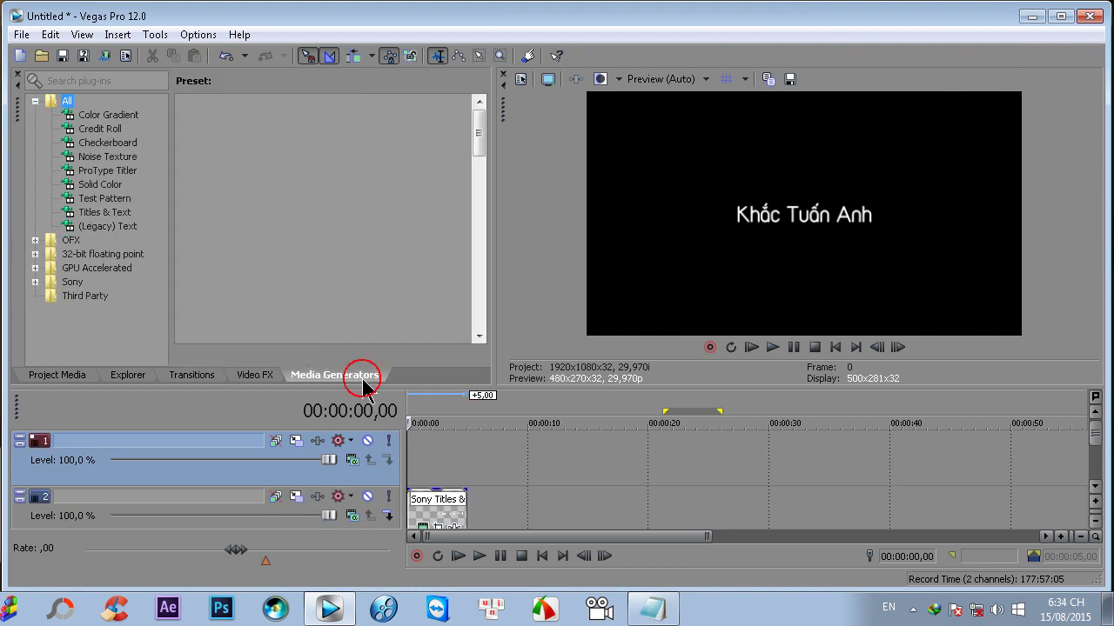
pyautogui.click(97, 186)
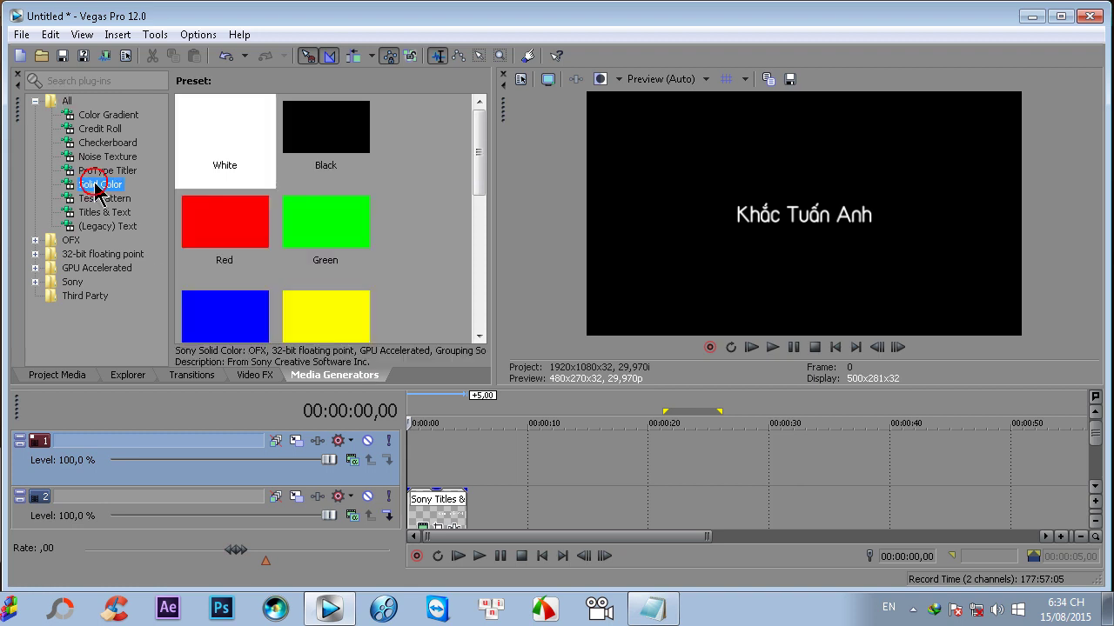
pyautogui.click(330, 122)
pyautogui.moveTo(328, 126); pyautogui.dragTo(415, 456)
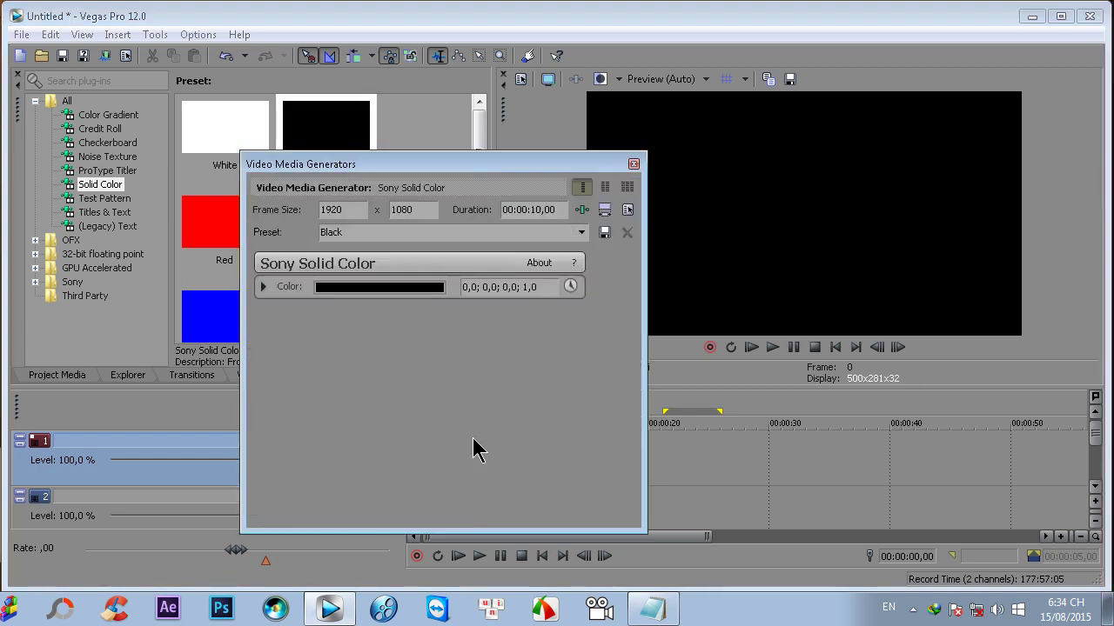
pyautogui.click(633, 165)
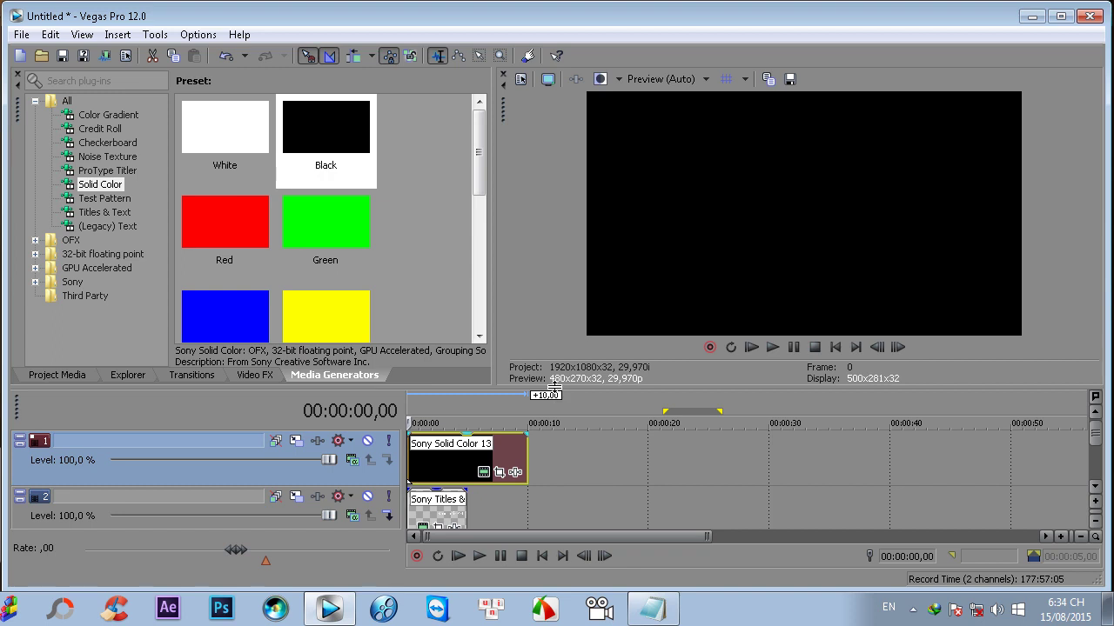
pyautogui.moveTo(554, 389); pyautogui.dragTo(554, 337)
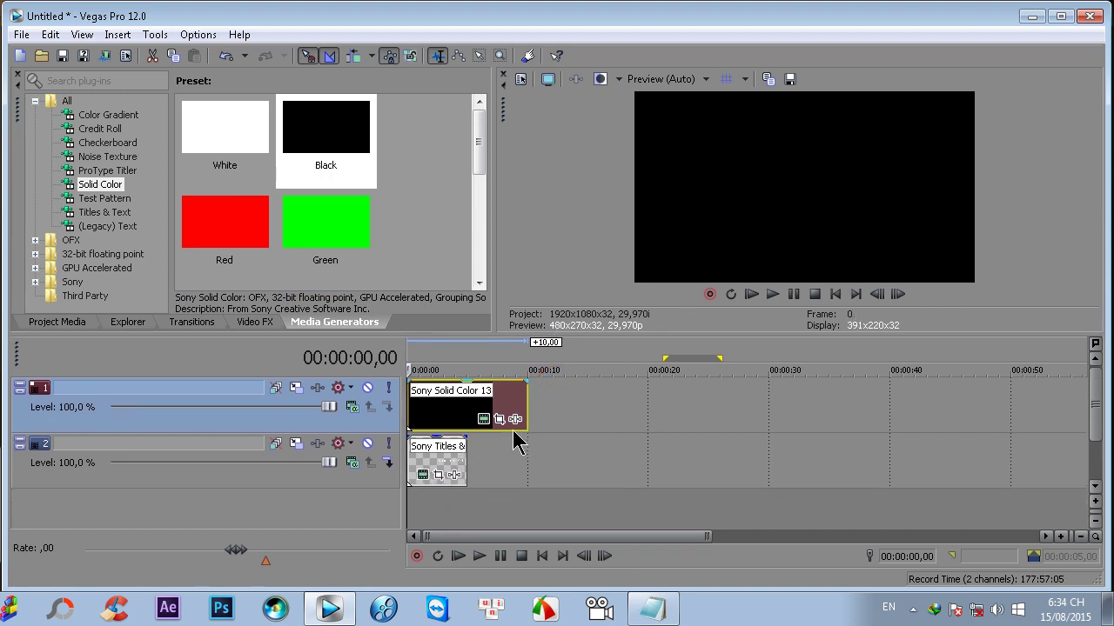
pyautogui.moveTo(527, 402); pyautogui.dragTo(466, 403)
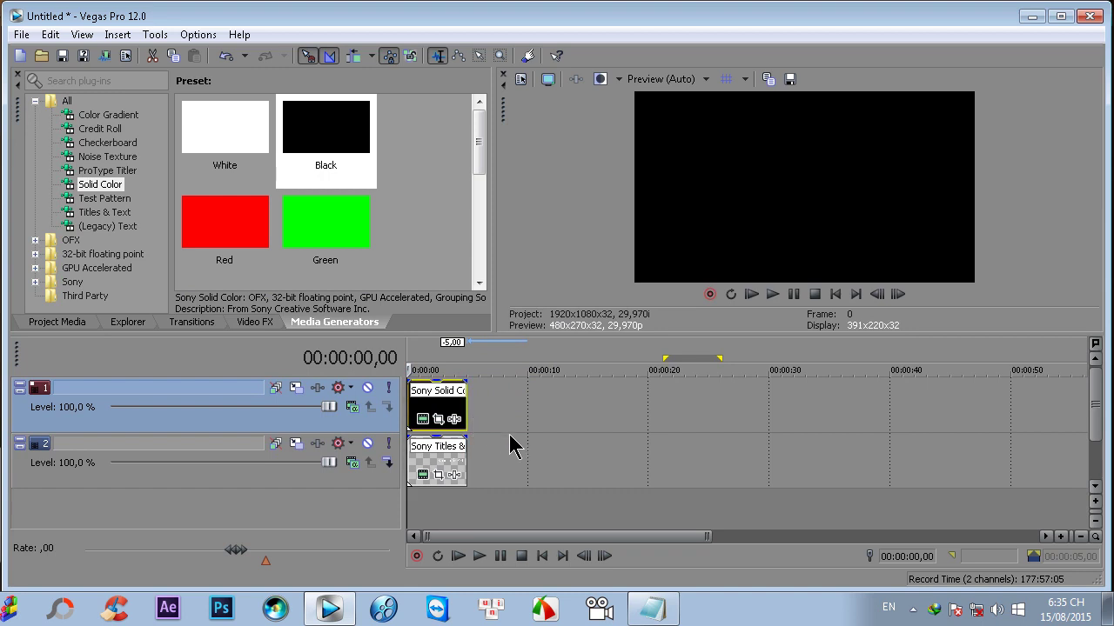
# - Set the top track's compositing mode to Add so the title shows, and zoom the timeline in
pyautogui.click(353, 413)
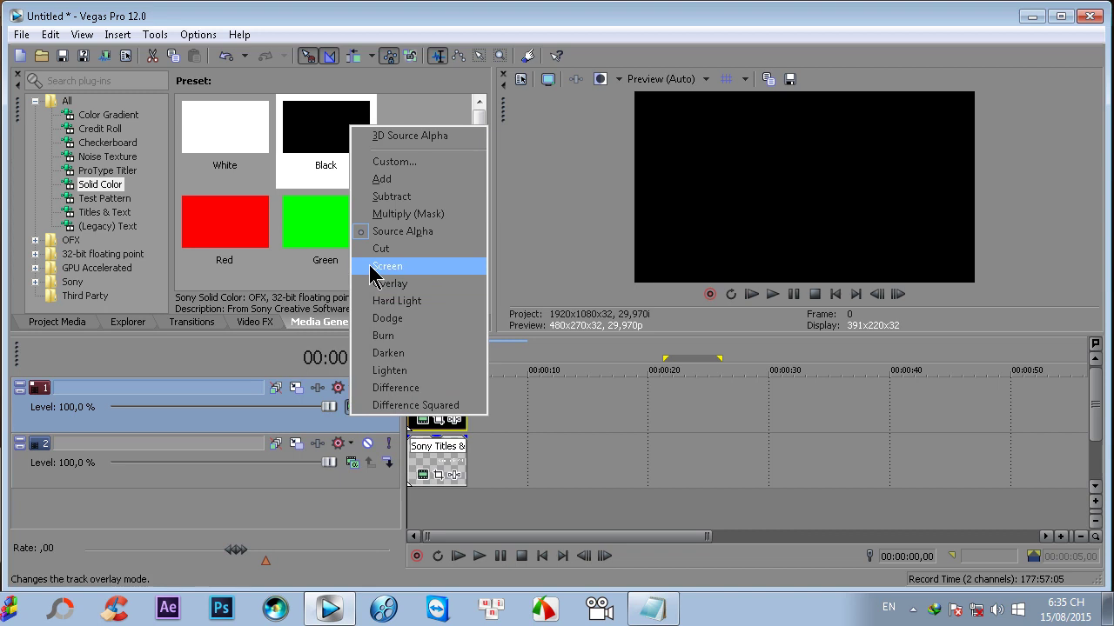
pyautogui.click(386, 180)
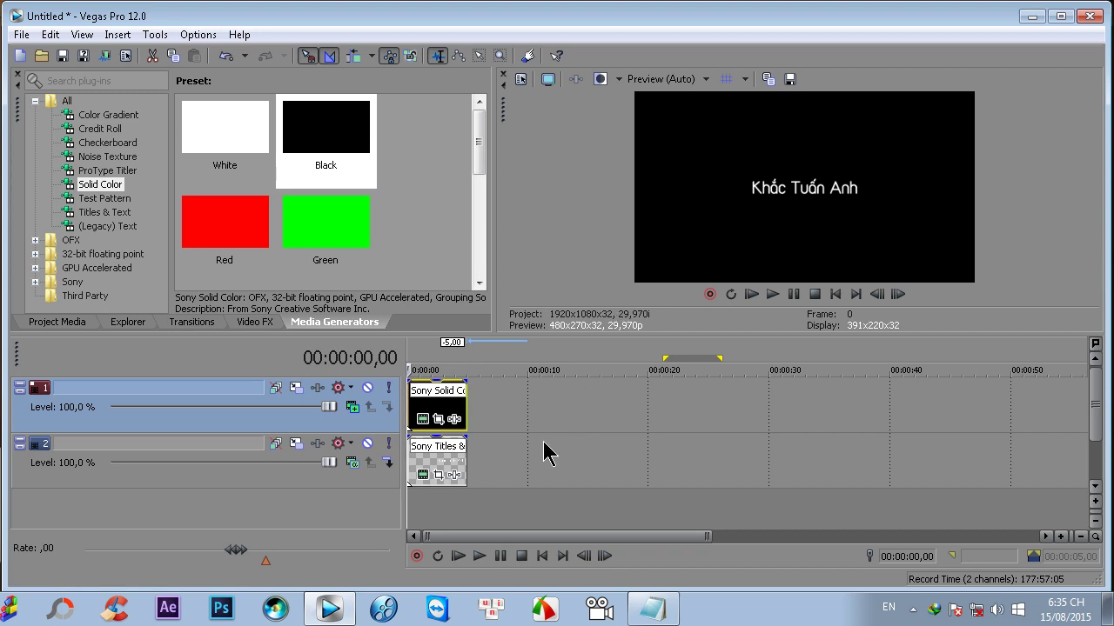
pyautogui.scroll(2, 534, 445)
pyautogui.scroll(1, 634, 435)
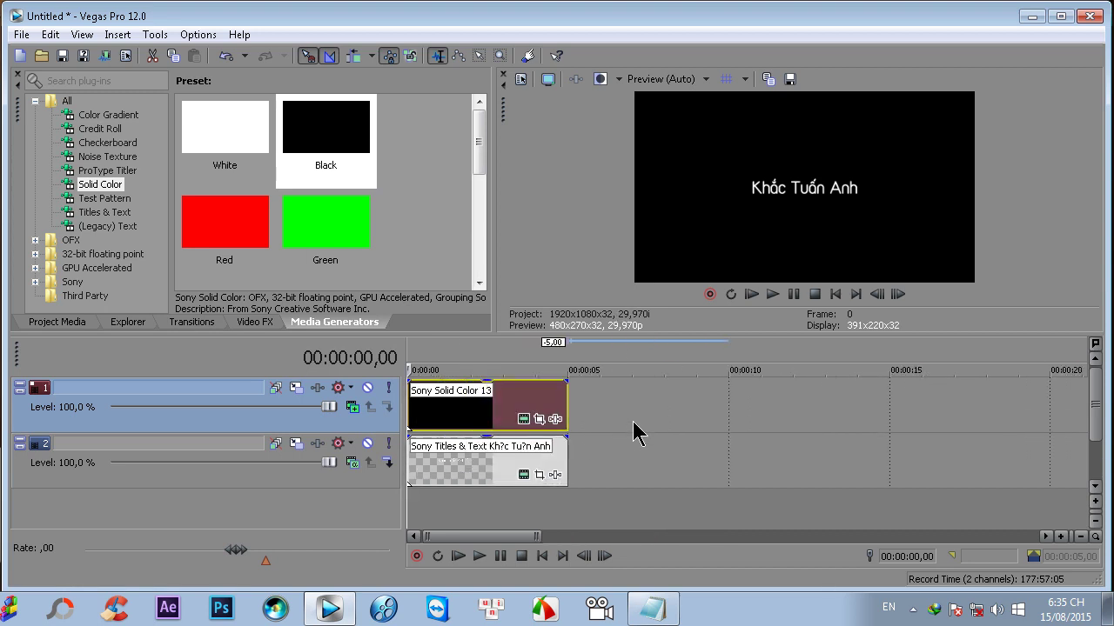
pyautogui.click(254, 322)
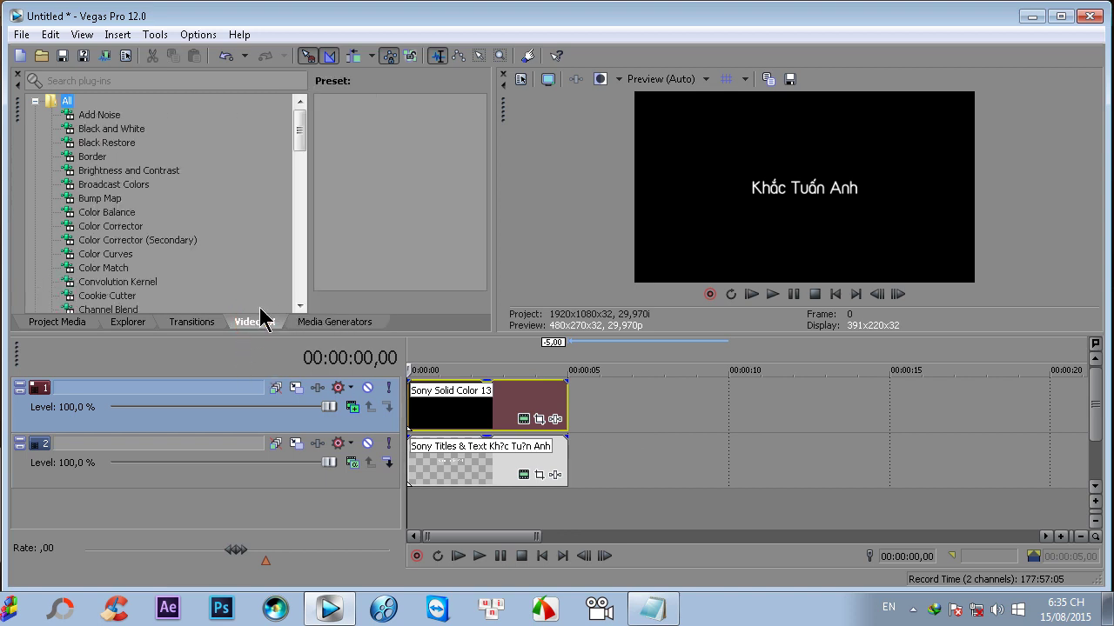
# - Drag the Sony Lens Flare (Default) preset onto the black Sony Solid Color 13 clip
pyautogui.moveTo(298, 142); pyautogui.dragTo(298, 204)
pyautogui.click(108, 242)
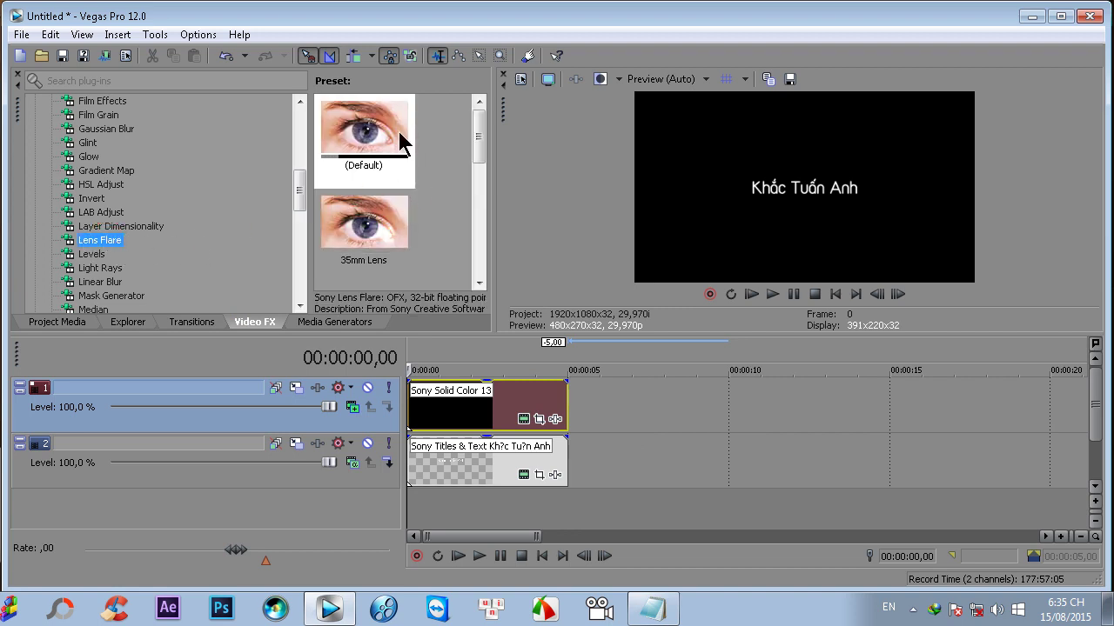
pyautogui.click(362, 129)
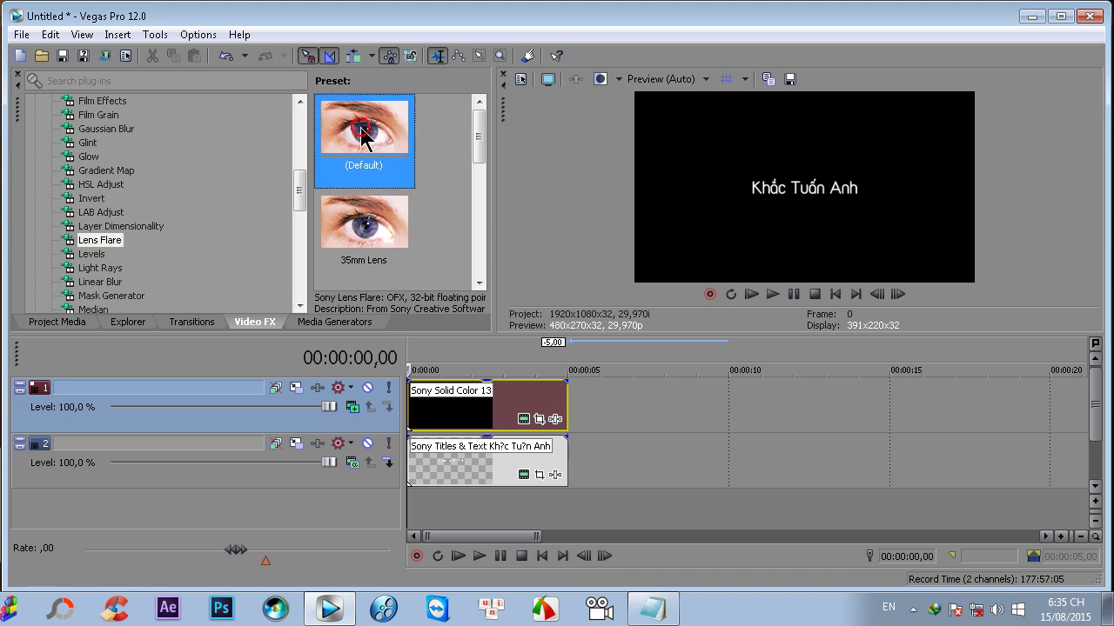
pyautogui.moveTo(360, 129); pyautogui.dragTo(455, 413)
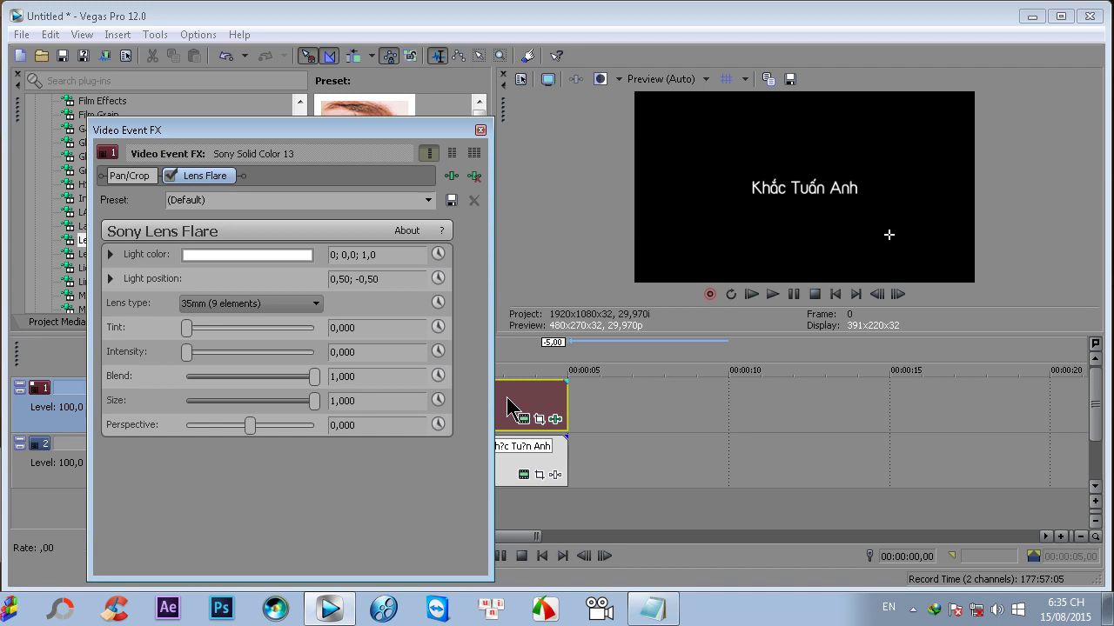
# - Enable animation for the Lens Flare Light position and Intensity parameters
pyautogui.click(108, 279)
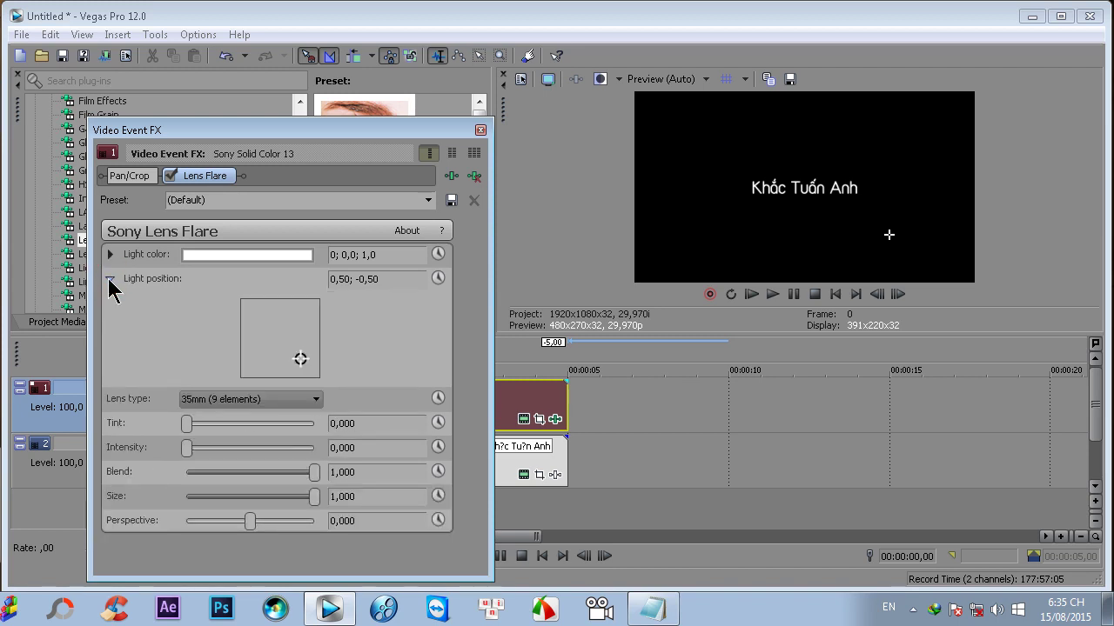
pyautogui.click(439, 278)
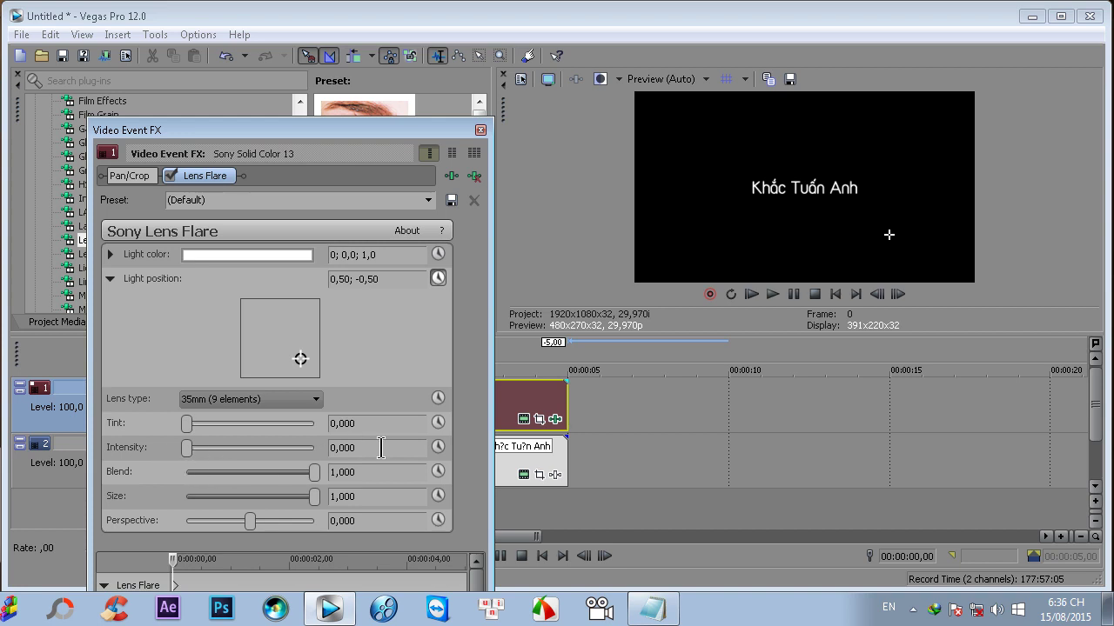
pyautogui.click(438, 448)
pyautogui.moveTo(306, 116); pyautogui.dragTo(269, 131)
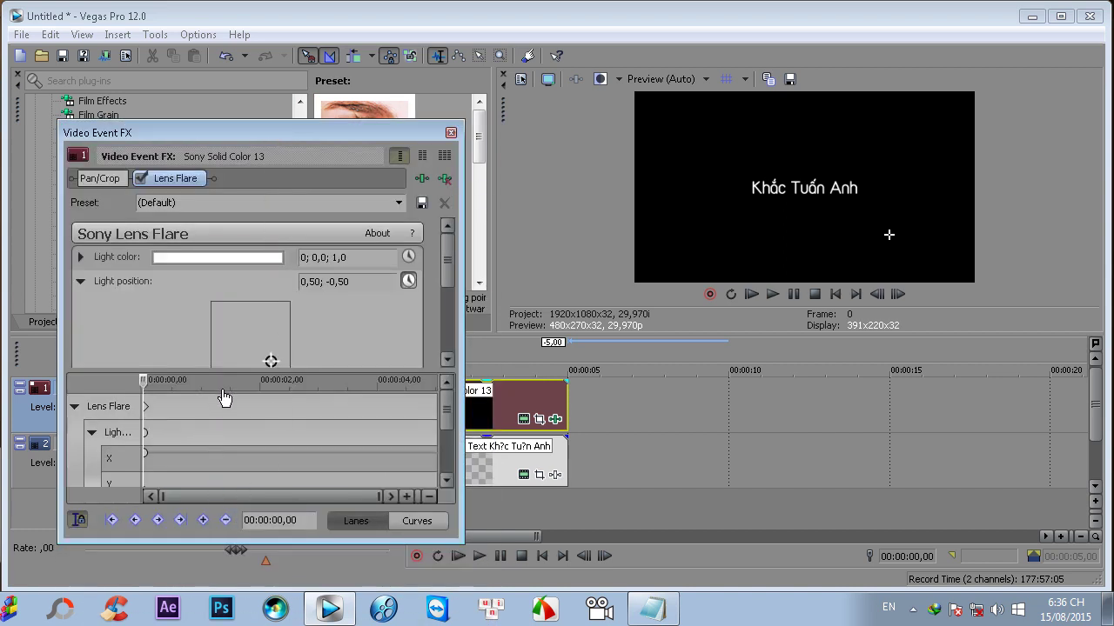
pyautogui.moveTo(226, 372); pyautogui.dragTo(227, 398)
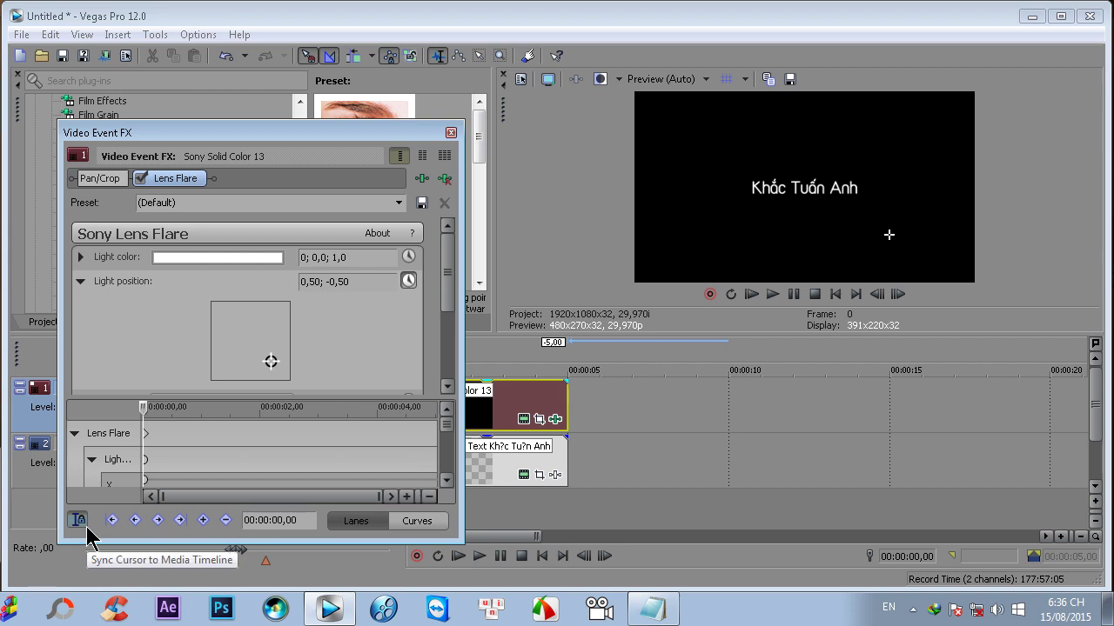
# - Keyframe the light from the left edge at 0s to the right edge (1,00) at 00:00:05,00
pyautogui.click(147, 440)
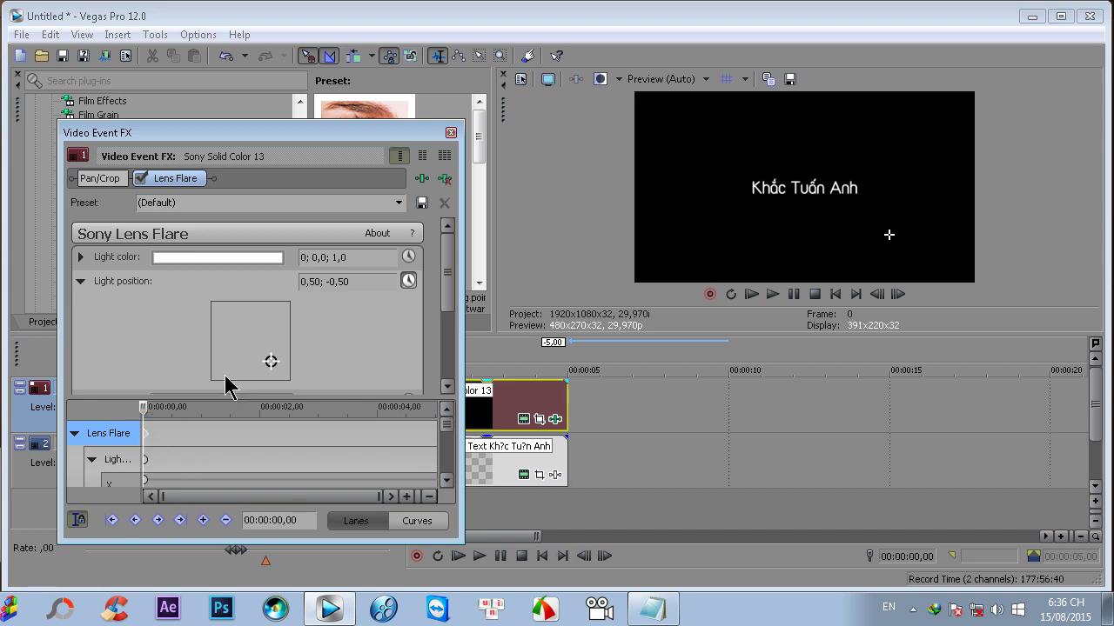
pyautogui.moveTo(271, 363); pyautogui.dragTo(205, 342)
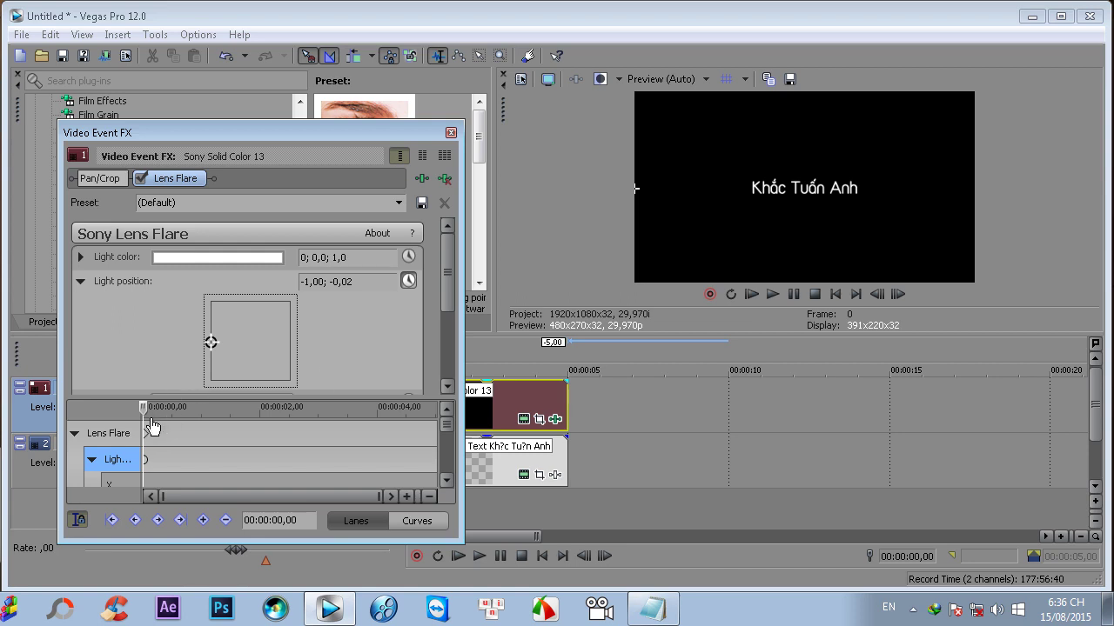
pyautogui.moveTo(145, 422); pyautogui.dragTo(442, 410)
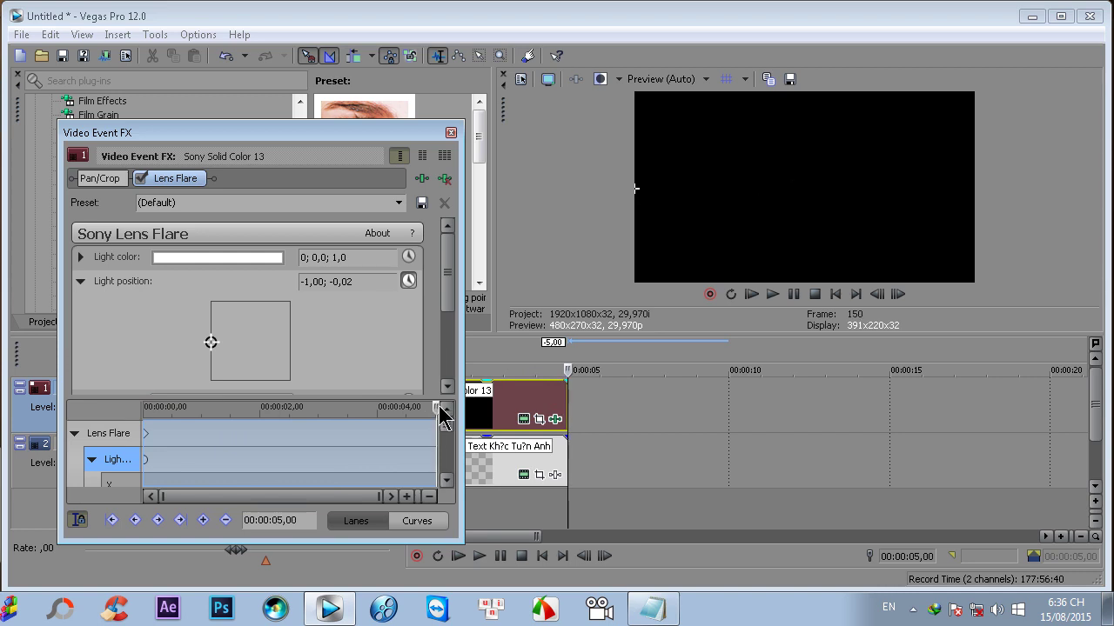
pyautogui.click(212, 342)
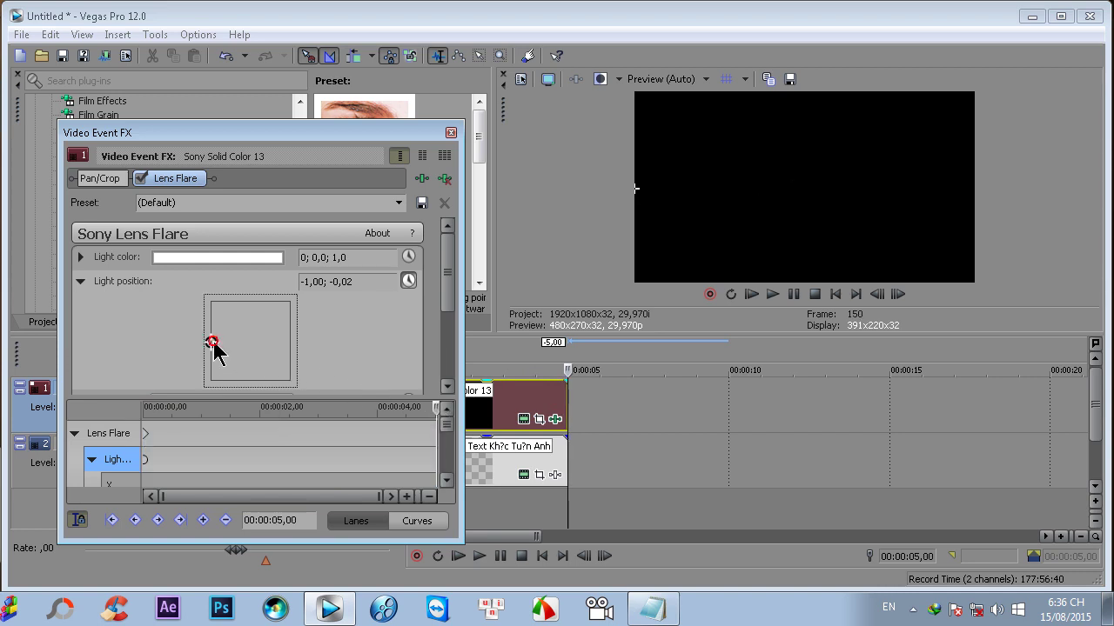
pyautogui.moveTo(214, 342); pyautogui.dragTo(291, 342)
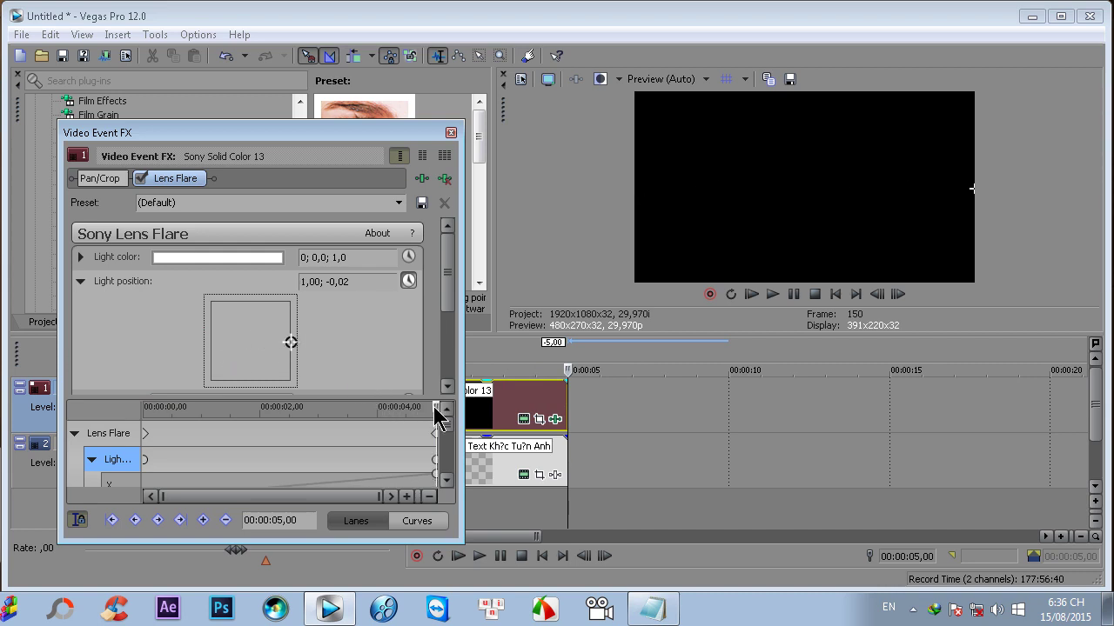
pyautogui.moveTo(437, 407); pyautogui.dragTo(287, 412)
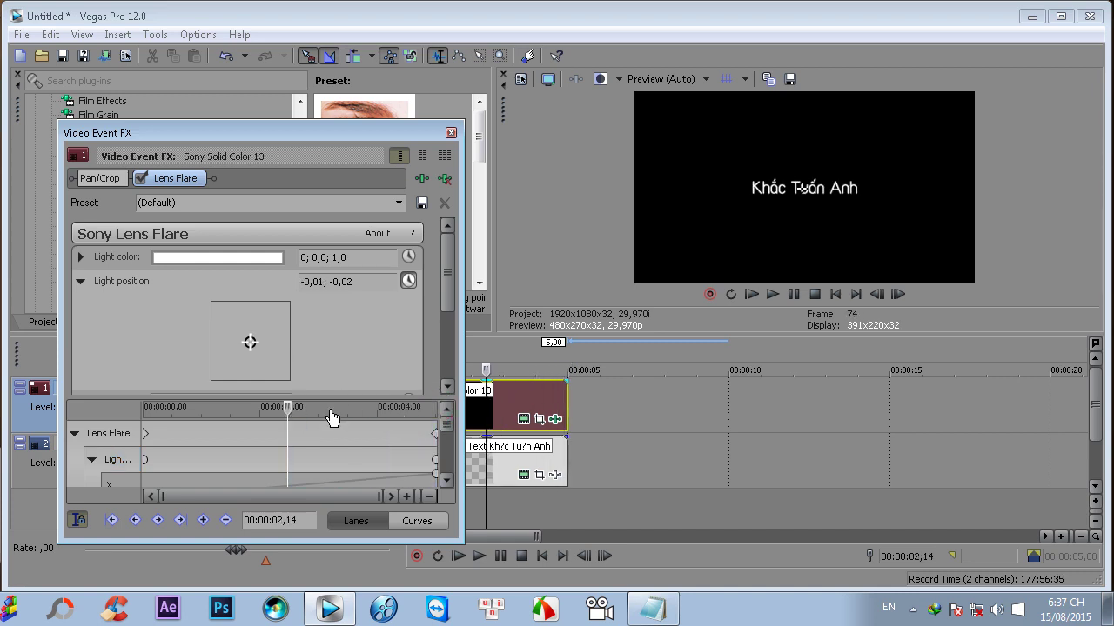
# - Enable Sync Cursor, set flare Intensity to 0,449 at 00:00:02,14, and close the effect window
pyautogui.click(79, 521)
pyautogui.moveTo(450, 256); pyautogui.dragTo(450, 323)
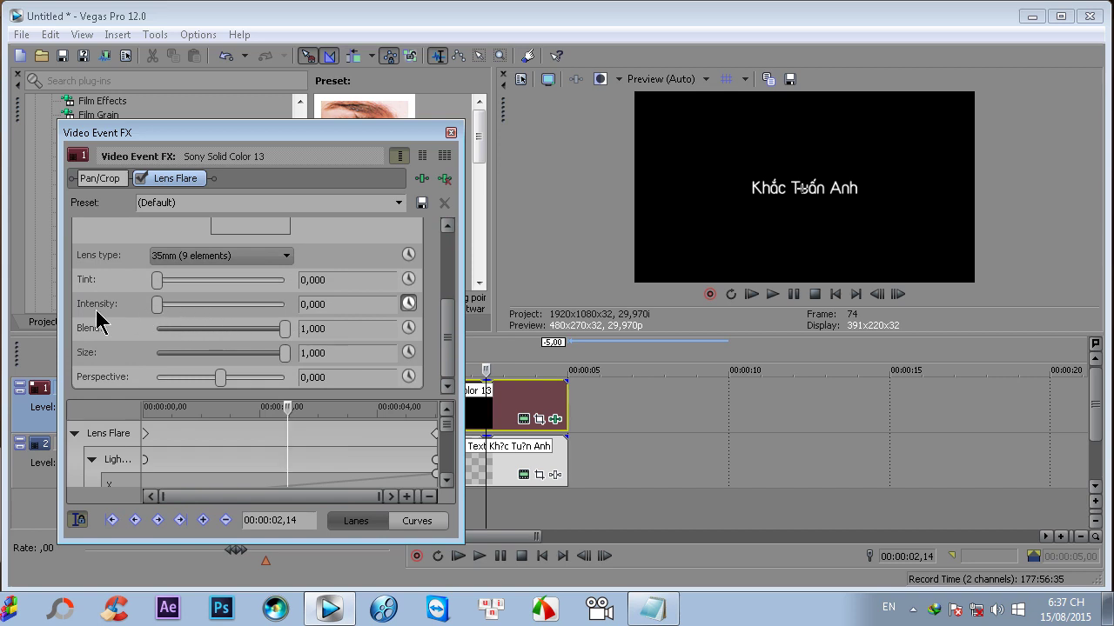
pyautogui.moveTo(160, 307); pyautogui.dragTo(188, 315)
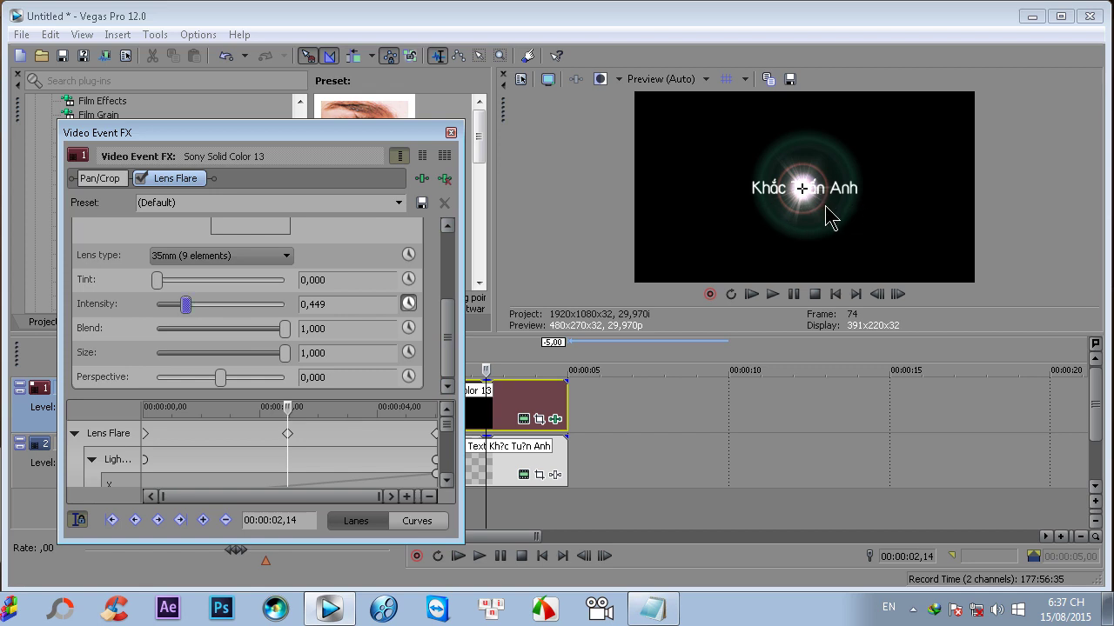
pyautogui.click(451, 133)
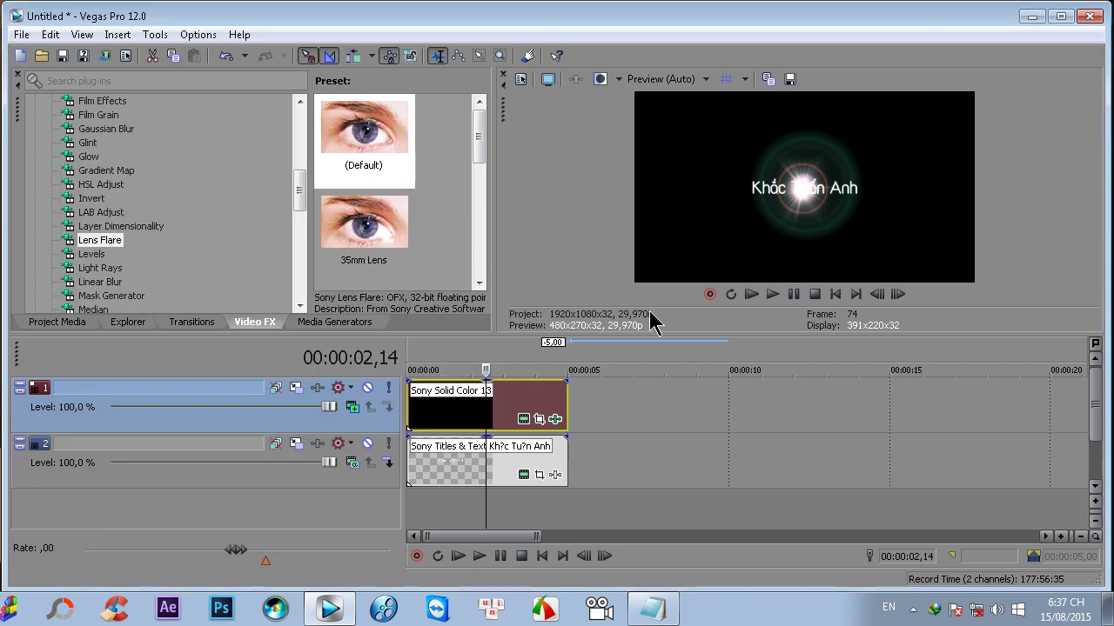
# - Enlarge the video preview and keep Preview quality at Auto
pyautogui.moveTo(648, 330); pyautogui.dragTo(647, 360)
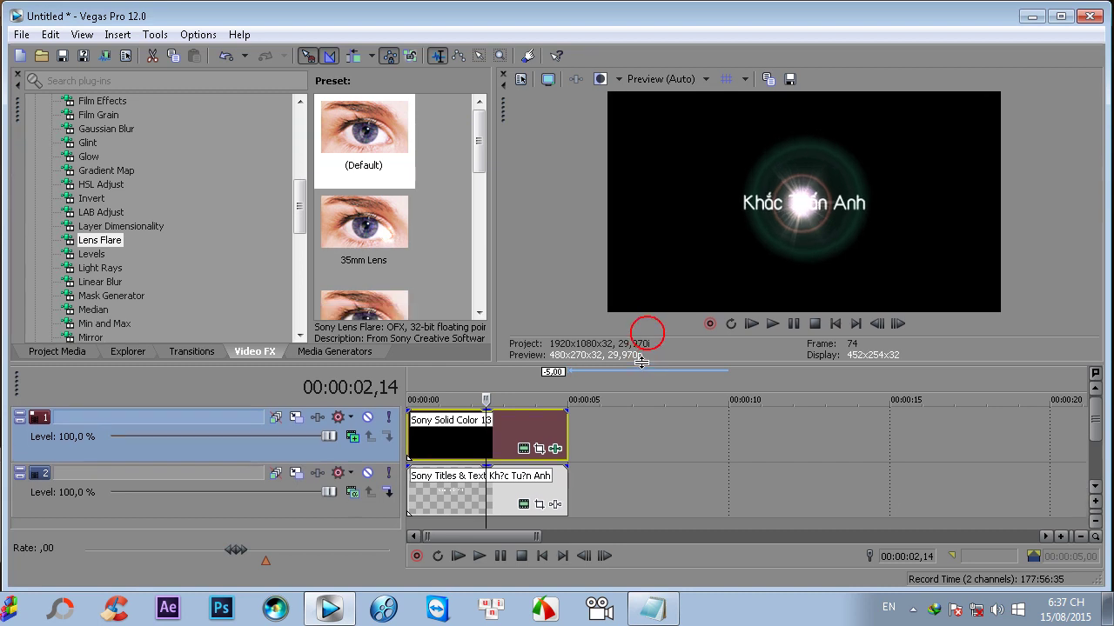
pyautogui.click(683, 79)
pyautogui.moveTo(666, 118)
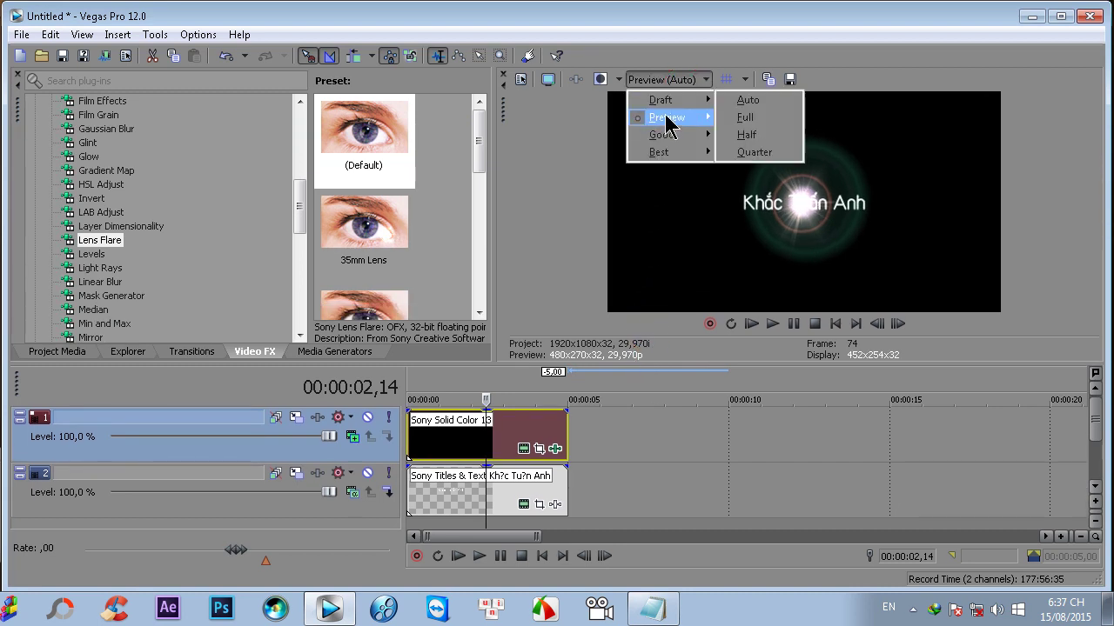
pyautogui.click(743, 118)
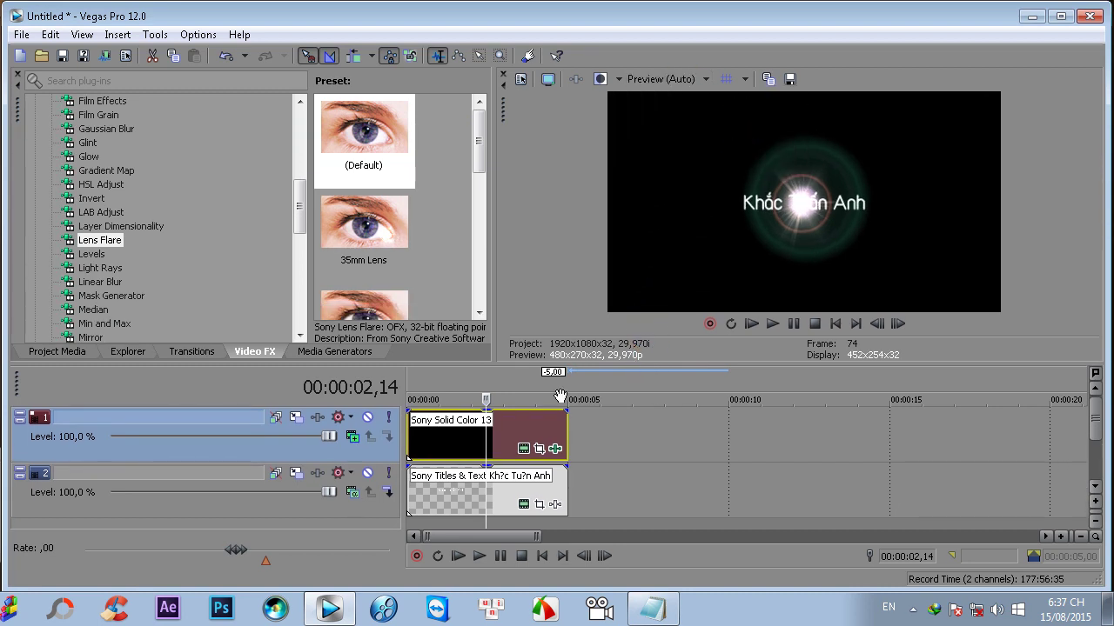
# - Play the project from the start and pause at 00:00:04,16 to check the flare
pyautogui.click(752, 327)
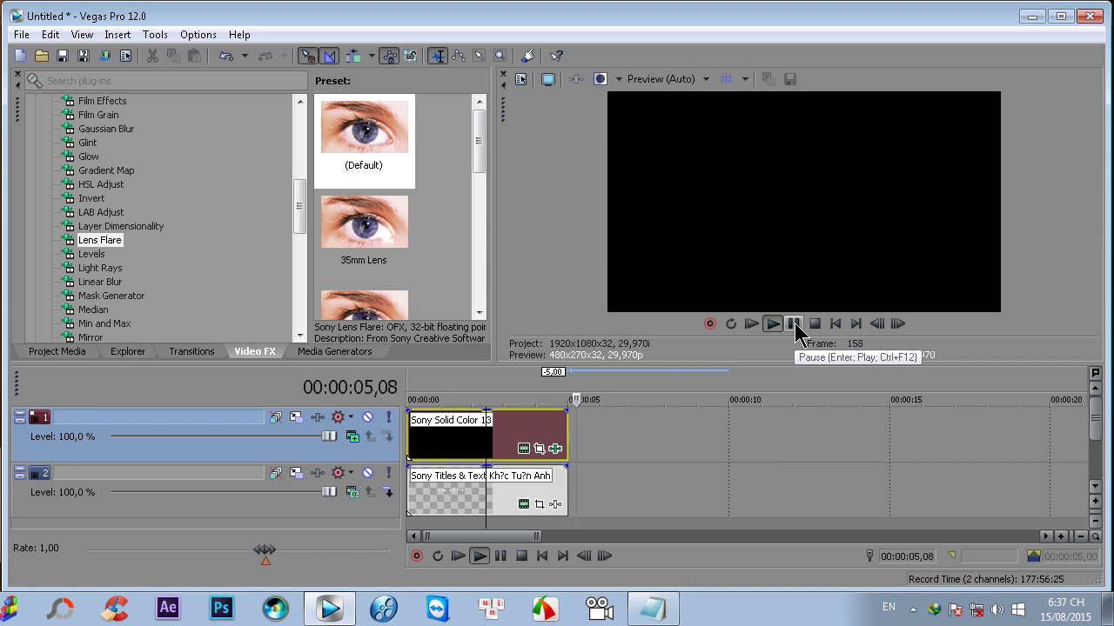
pyautogui.click(753, 327)
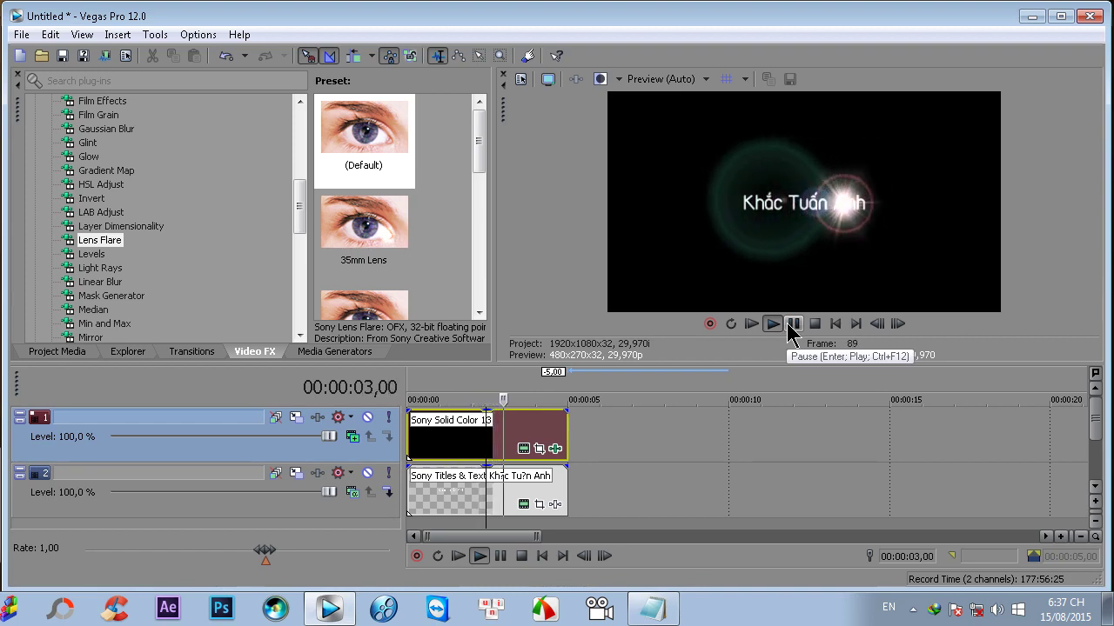
pyautogui.click(790, 328)
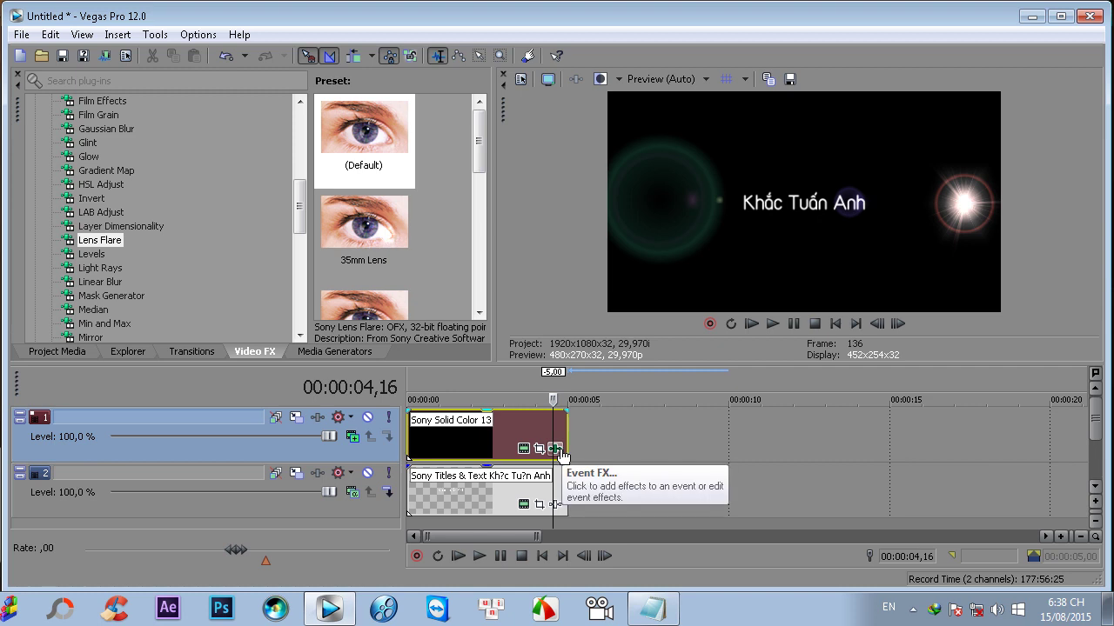
# - Set the Lens Flare intensity to 0 at its final keyframe (00:00:05,00)
pyautogui.click(558, 450)
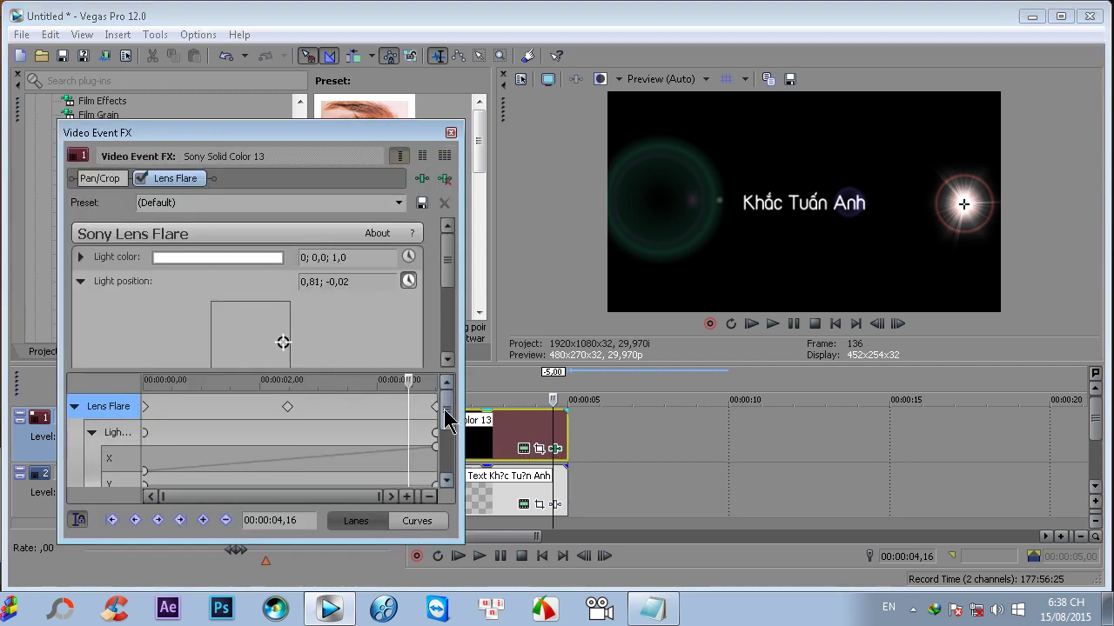
pyautogui.click(436, 407)
pyautogui.moveTo(451, 258); pyautogui.dragTo(458, 327)
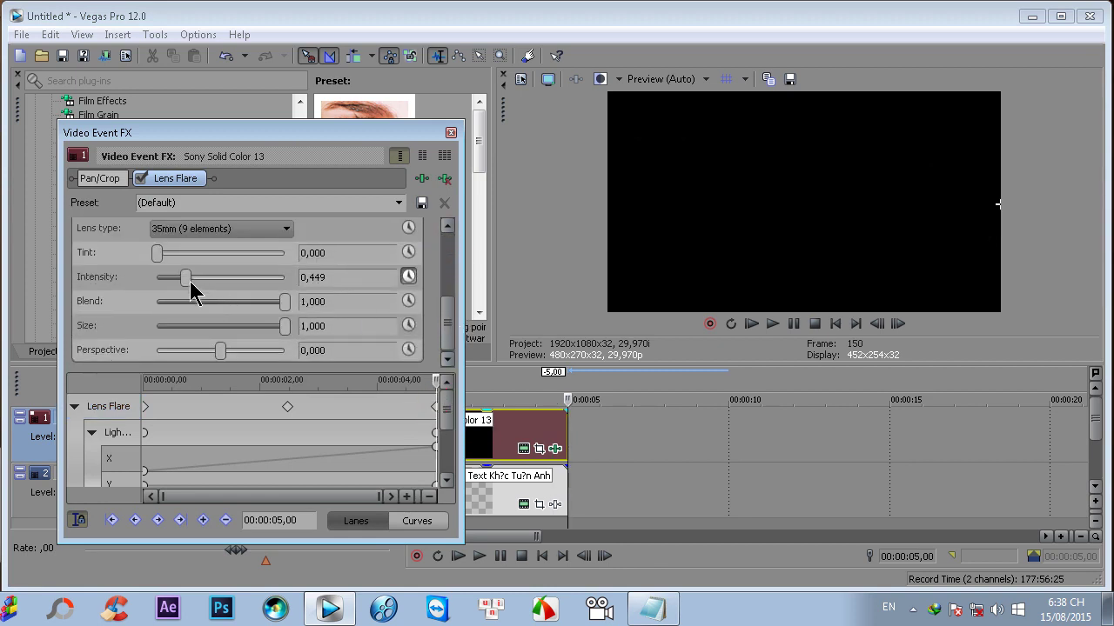
pyautogui.moveTo(184, 281); pyautogui.dragTo(141, 289)
# - Replay the project from the start to watch the flare fade out
pyautogui.click(451, 132)
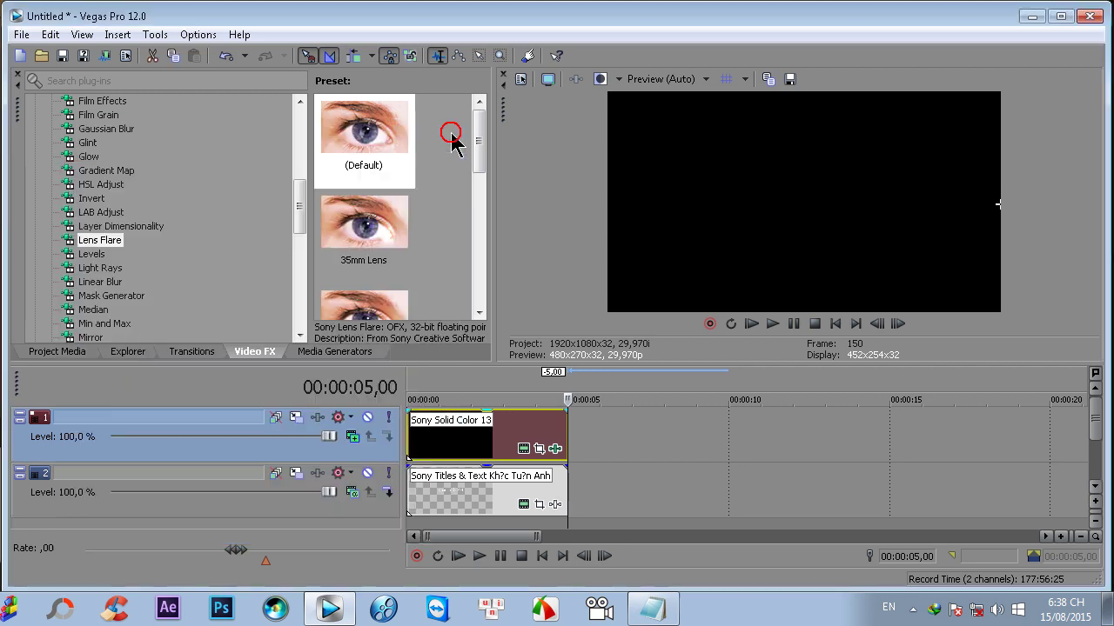
pyautogui.click(751, 323)
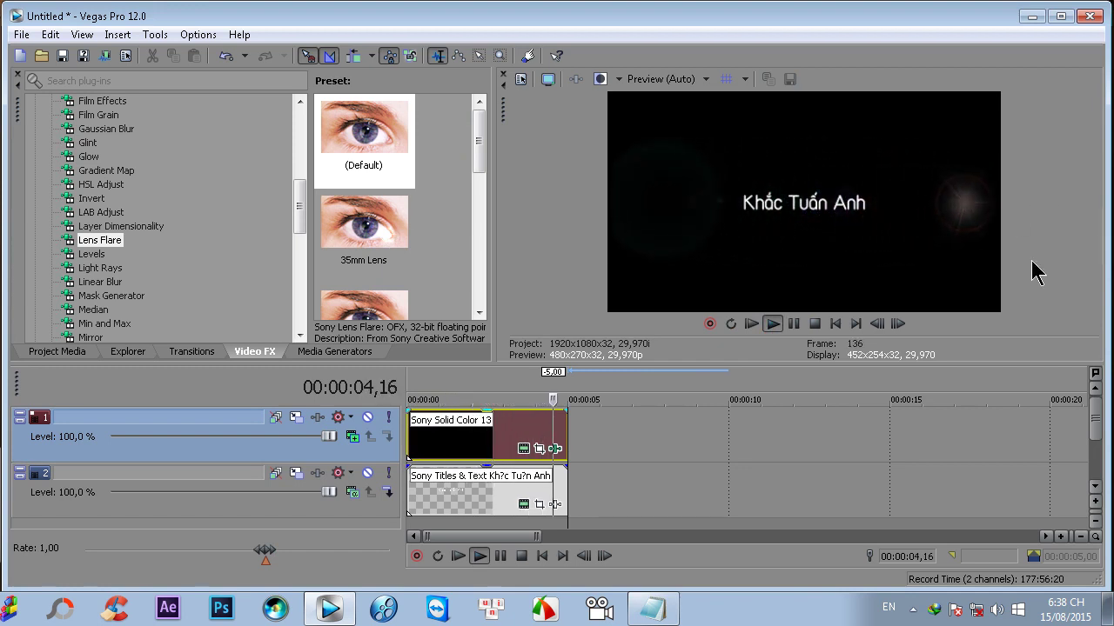
pyautogui.click(794, 323)
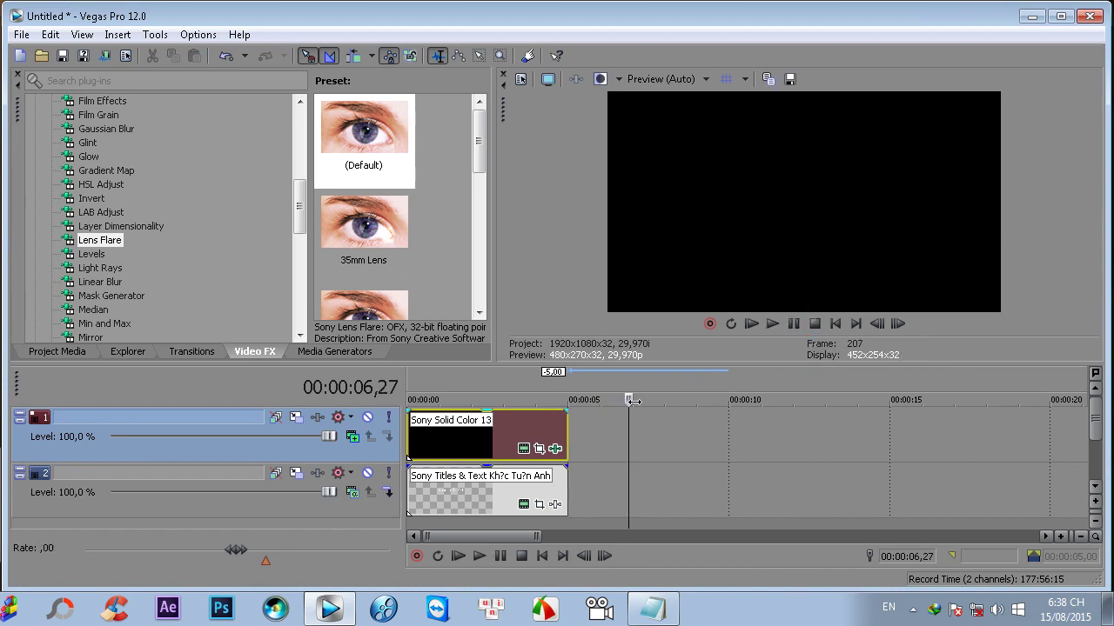
# - Move the middle flare keyframe to about 1 second and the final one near 3 seconds, then preview
pyautogui.click(555, 449)
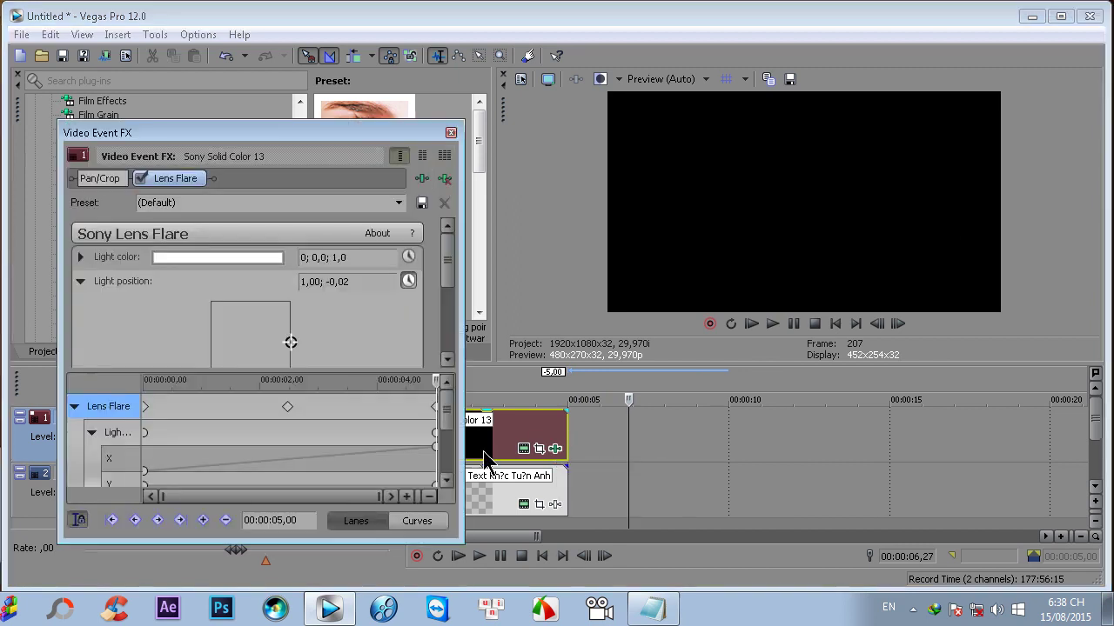
pyautogui.moveTo(286, 406); pyautogui.dragTo(204, 406)
pyautogui.moveTo(435, 406); pyautogui.dragTo(267, 421)
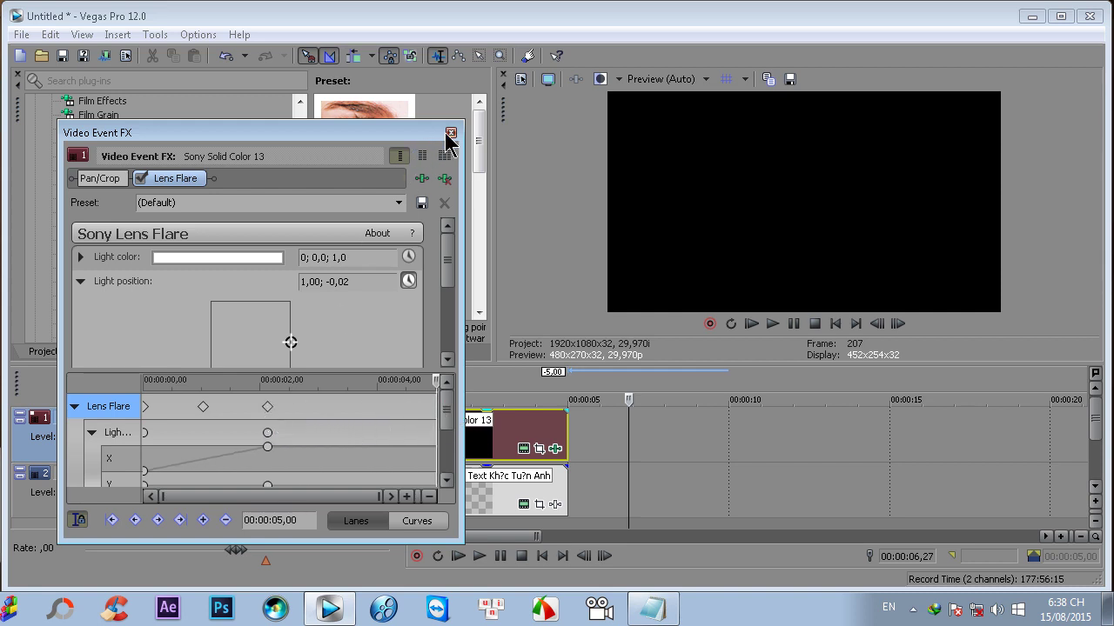
pyautogui.click(450, 133)
pyautogui.click(750, 324)
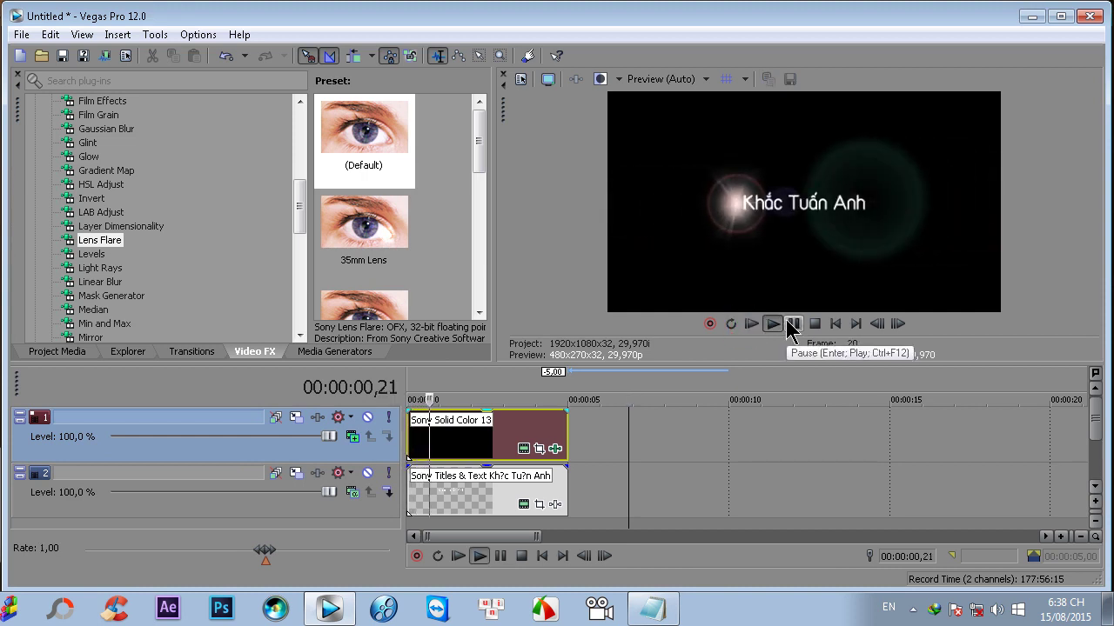
pyautogui.click(792, 323)
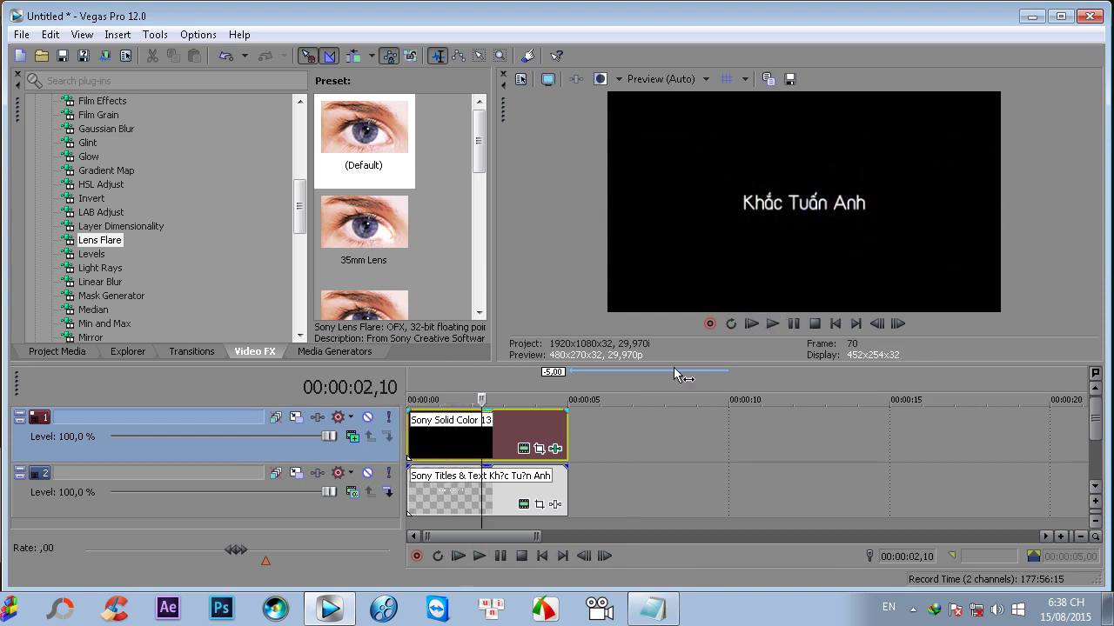
# - Move the final keyframe back later and the middle keyframe to about 2 seconds
pyautogui.click(556, 450)
pyautogui.moveTo(269, 407); pyautogui.dragTo(439, 412)
pyautogui.moveTo(204, 407); pyautogui.dragTo(288, 409)
pyautogui.click(451, 133)
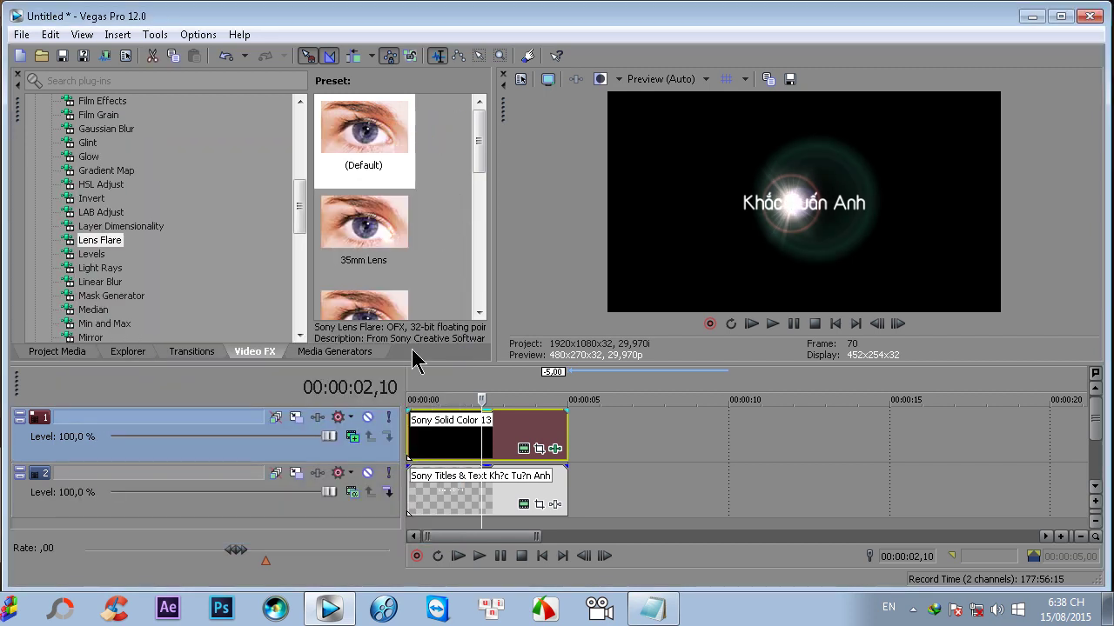
pyautogui.moveTo(450, 363); pyautogui.dragTo(417, 337)
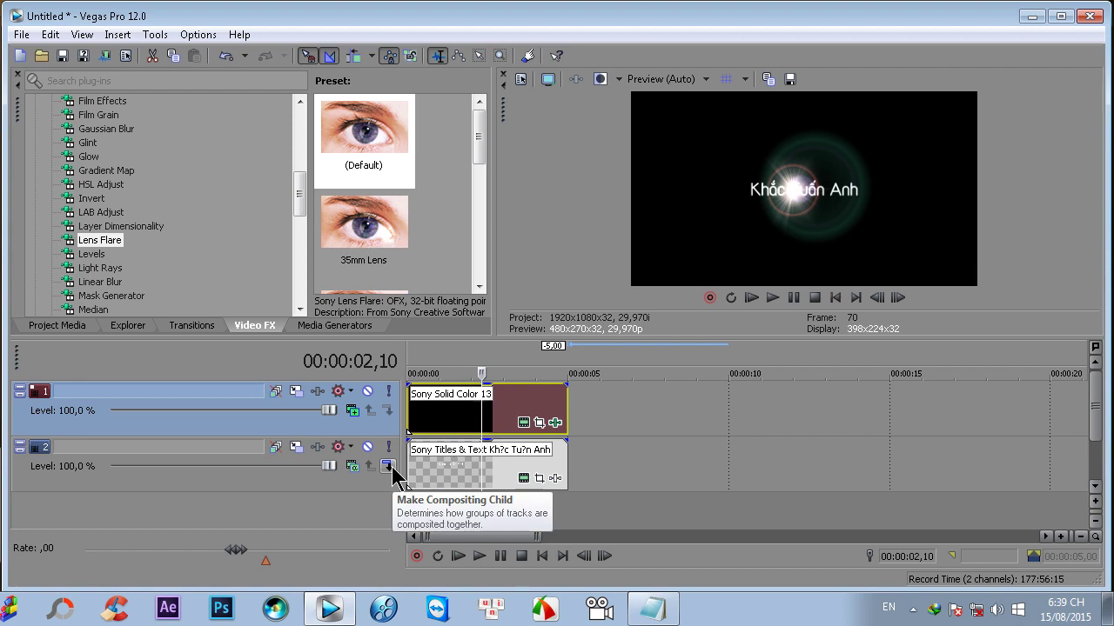
# - Make track 2 a compositing child of track 1 and arrange track 1's Parent Motion window
pyautogui.click(389, 467)
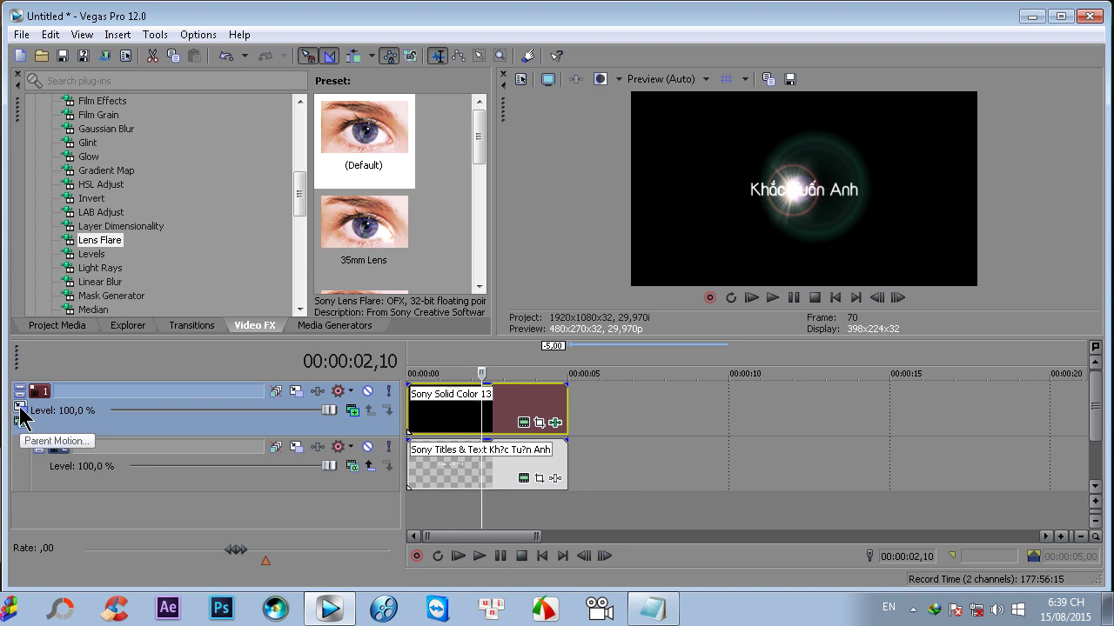
pyautogui.click(19, 407)
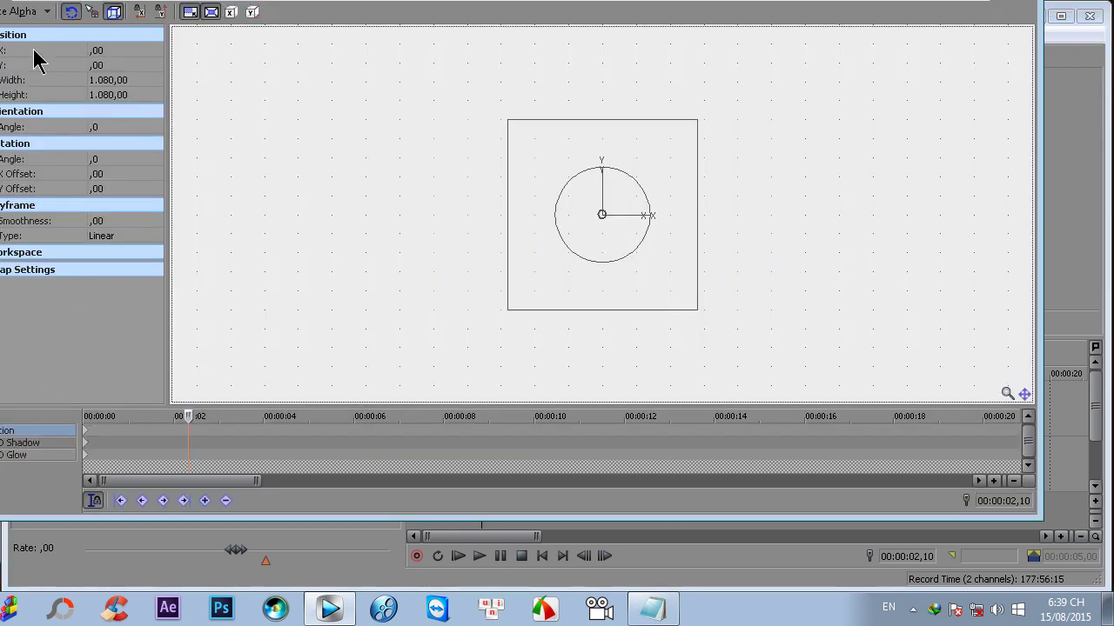
pyautogui.moveTo(2, 1); pyautogui.dragTo(243, 127)
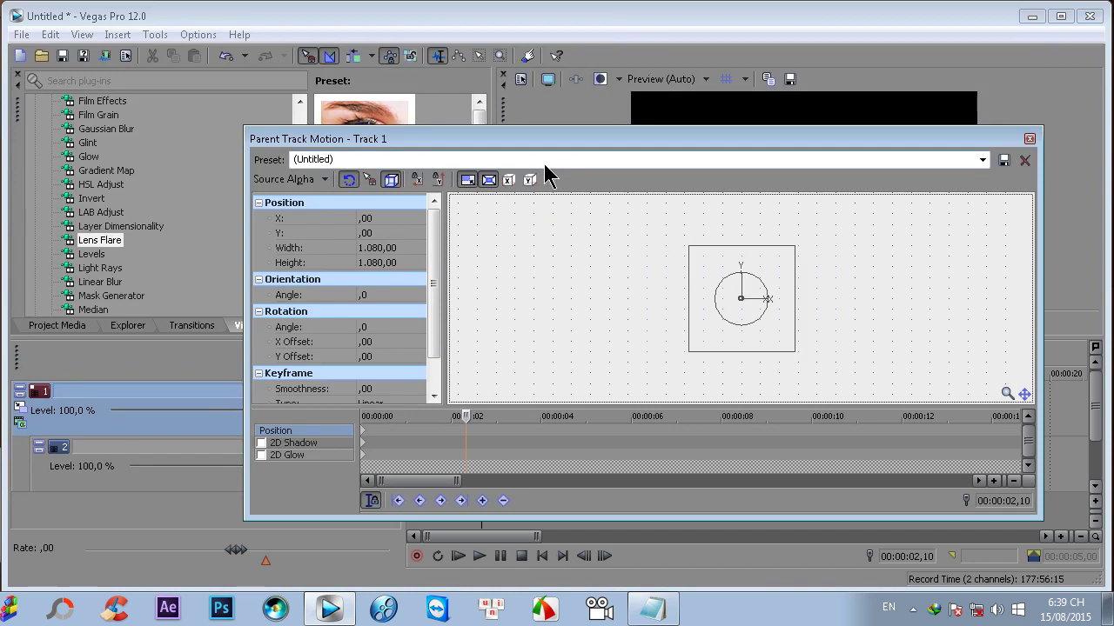
pyautogui.click(622, 137)
pyautogui.moveTo(440, 185); pyautogui.dragTo(440, 187)
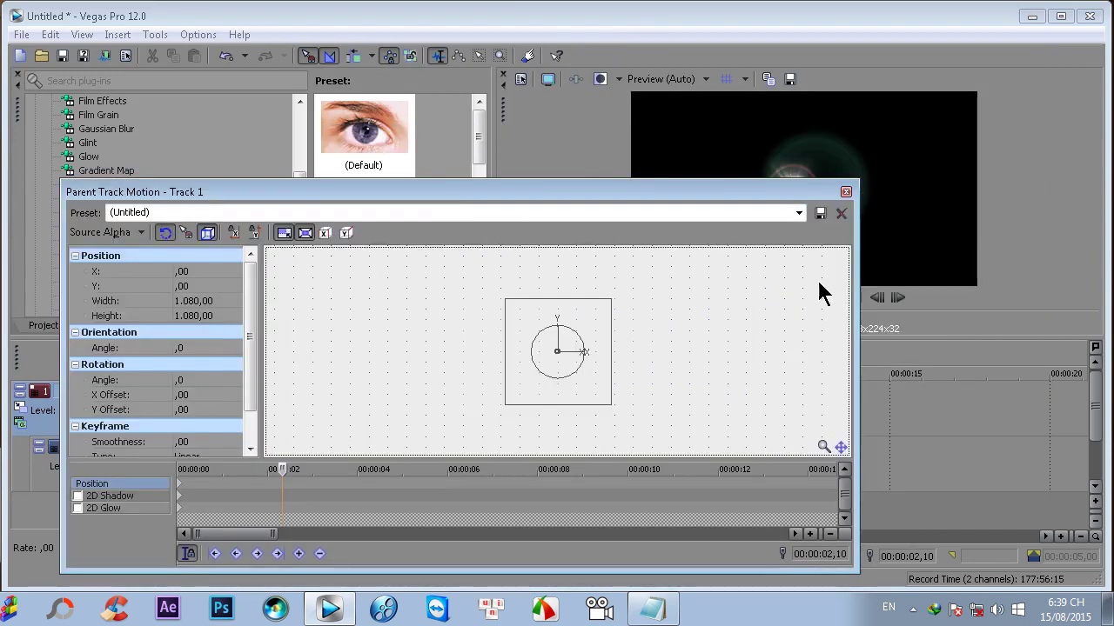
pyautogui.moveTo(855, 329); pyautogui.dragTo(750, 322)
# - At frame 0, shift the parent motion box up-left to X -548,85, Y 442,62
pyautogui.moveTo(499, 148); pyautogui.dragTo(651, 147)
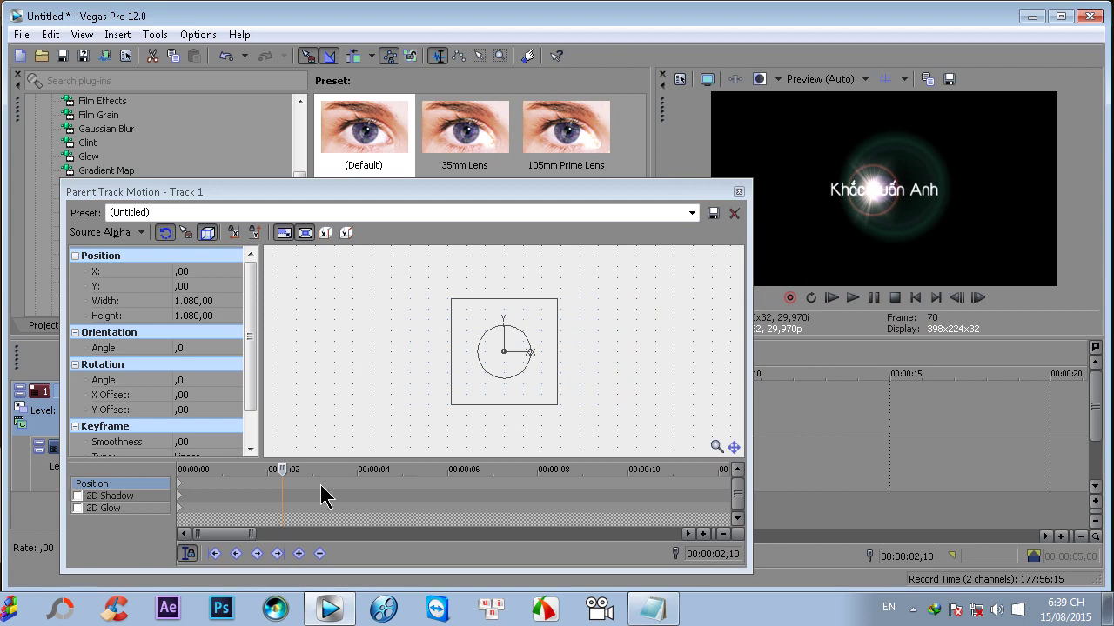
pyautogui.click(179, 487)
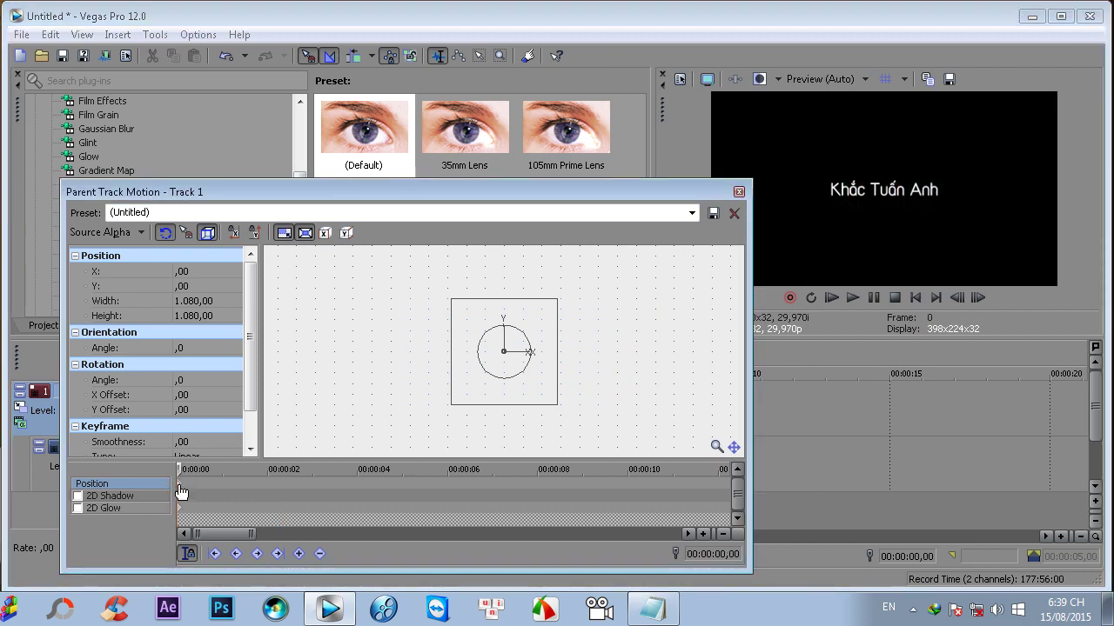
pyautogui.moveTo(521, 386); pyautogui.dragTo(466, 339)
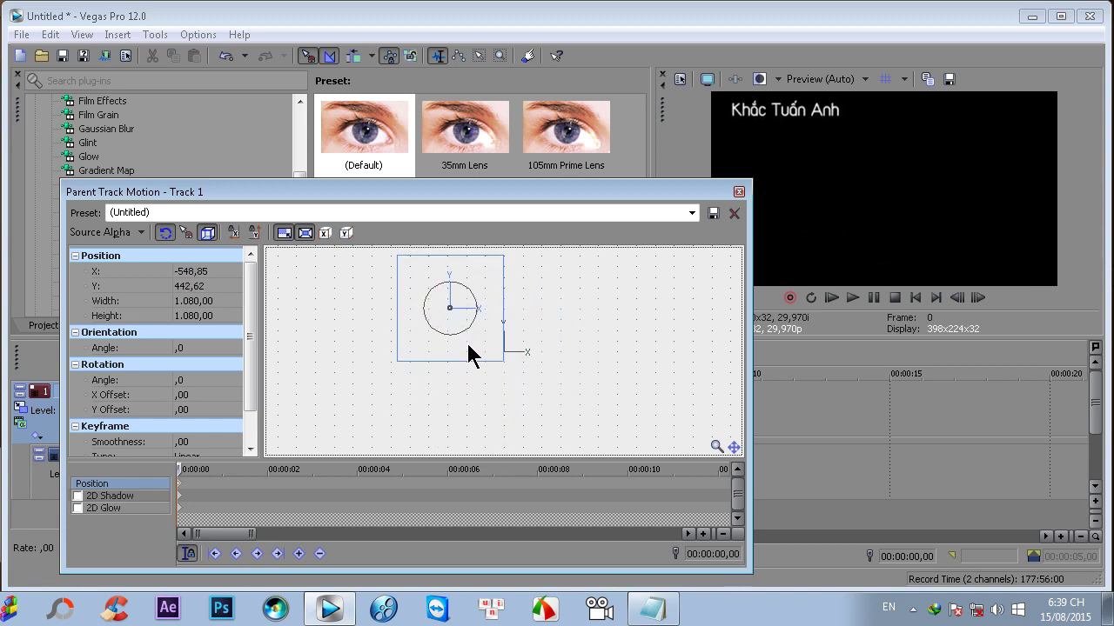
pyautogui.click(739, 192)
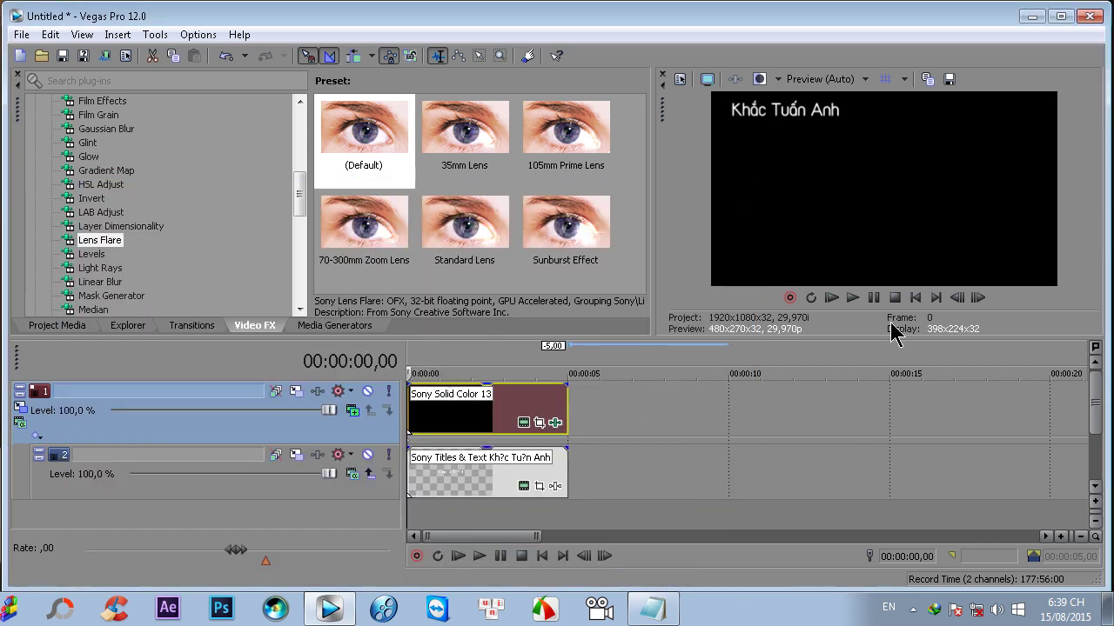
pyautogui.click(831, 297)
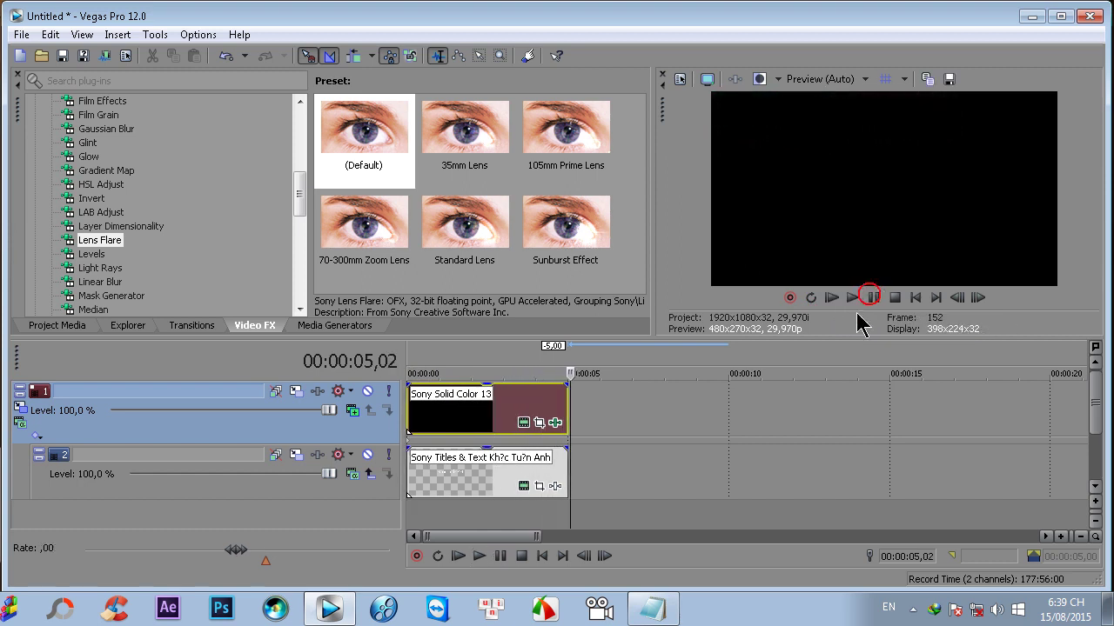
pyautogui.click(506, 409)
pyautogui.moveTo(506, 407); pyautogui.dragTo(498, 406)
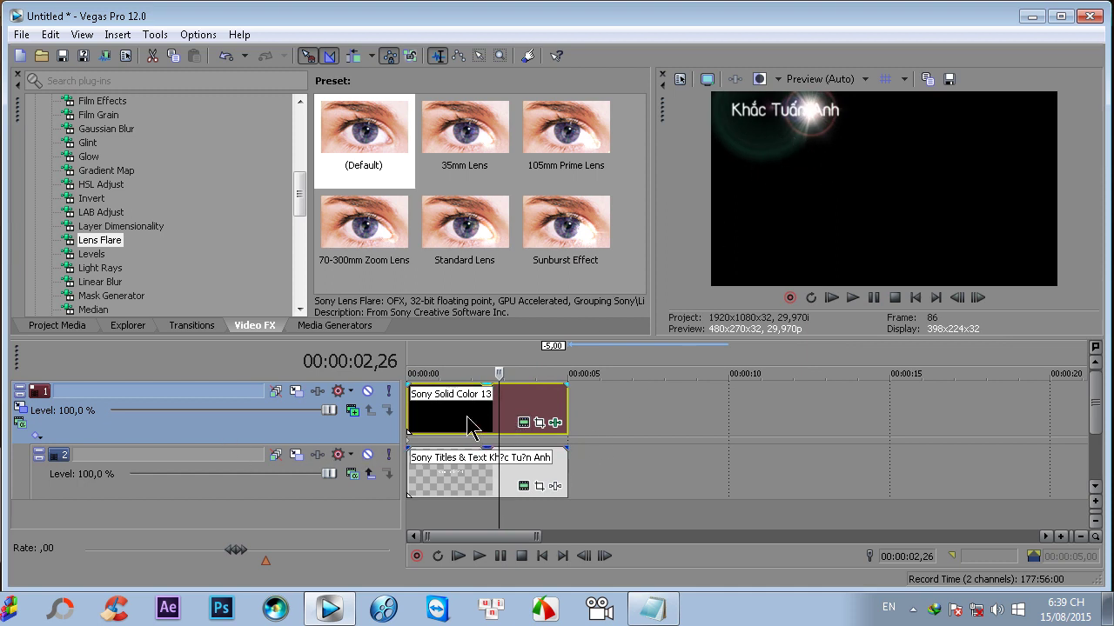
# - Restore track 1's parent motion box to X 0, Y 0 at frame 0, then minimise Vegas
pyautogui.click(24, 416)
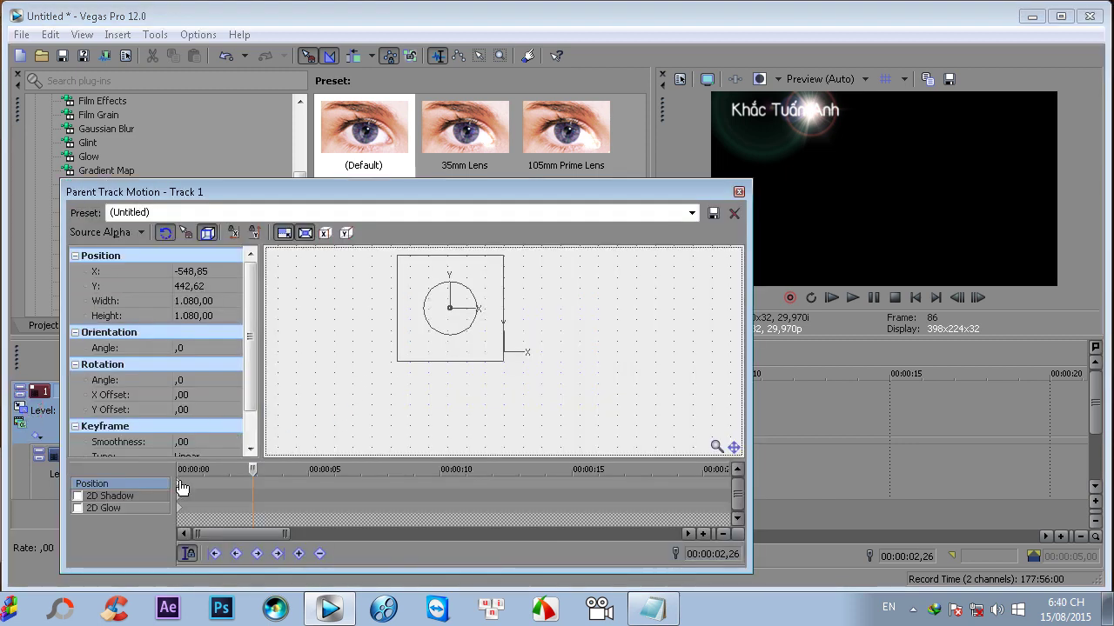
pyautogui.click(177, 476)
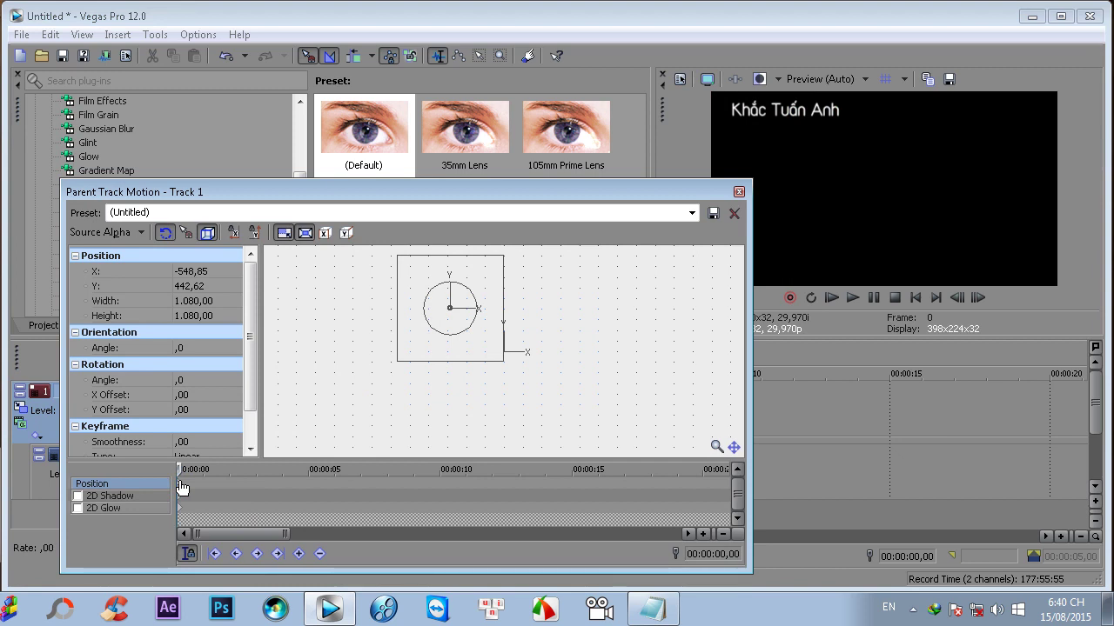
pyautogui.rightClick(411, 342)
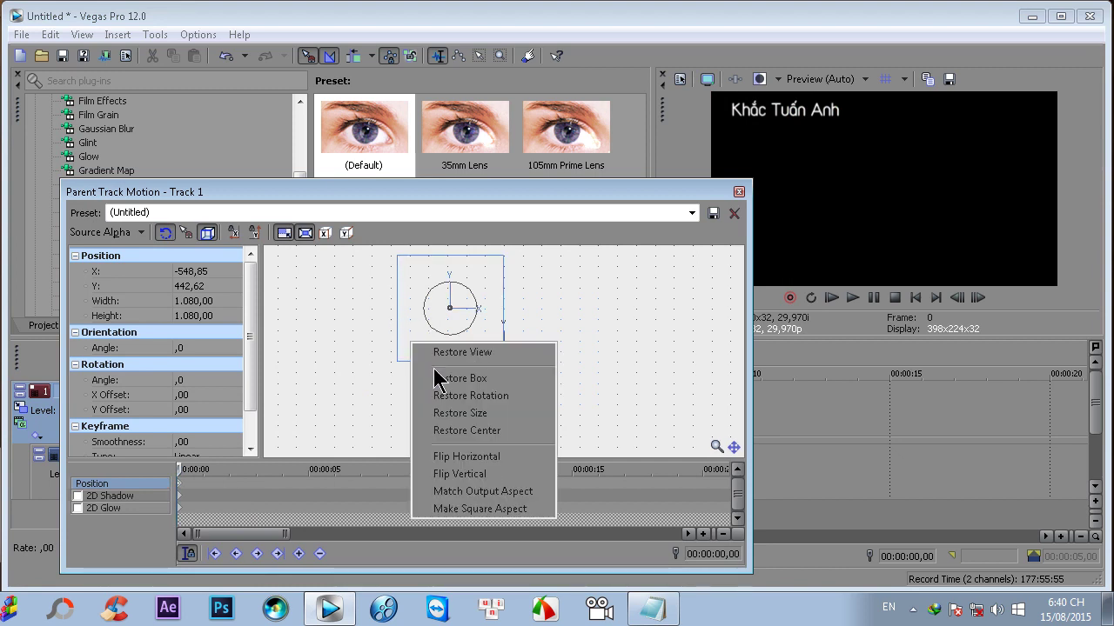
pyautogui.click(435, 377)
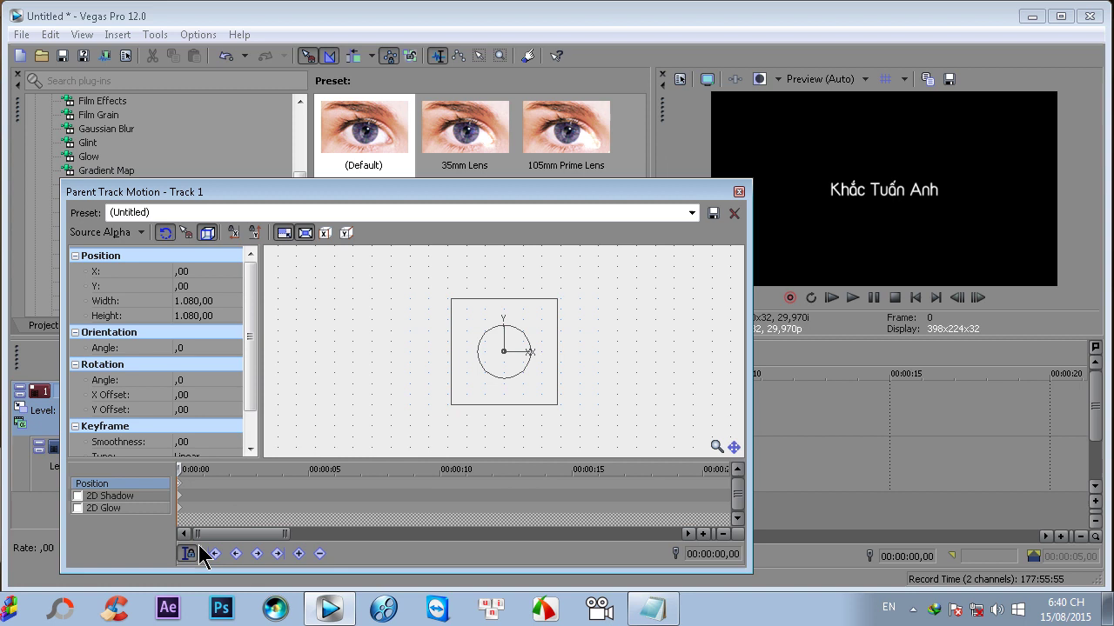
pyautogui.click(739, 192)
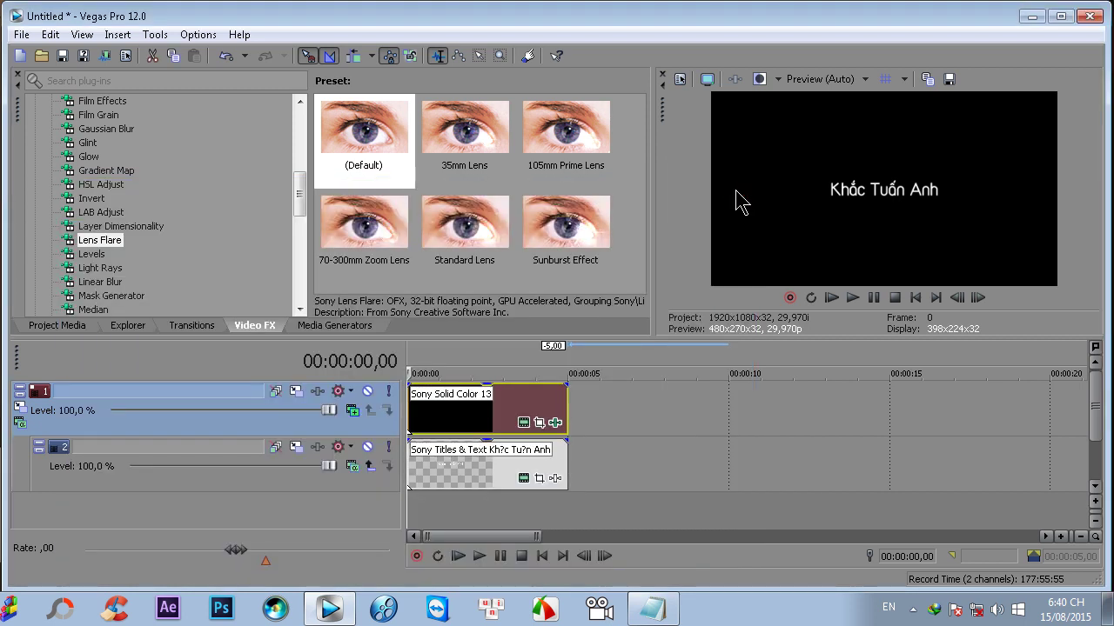
pyautogui.click(1034, 15)
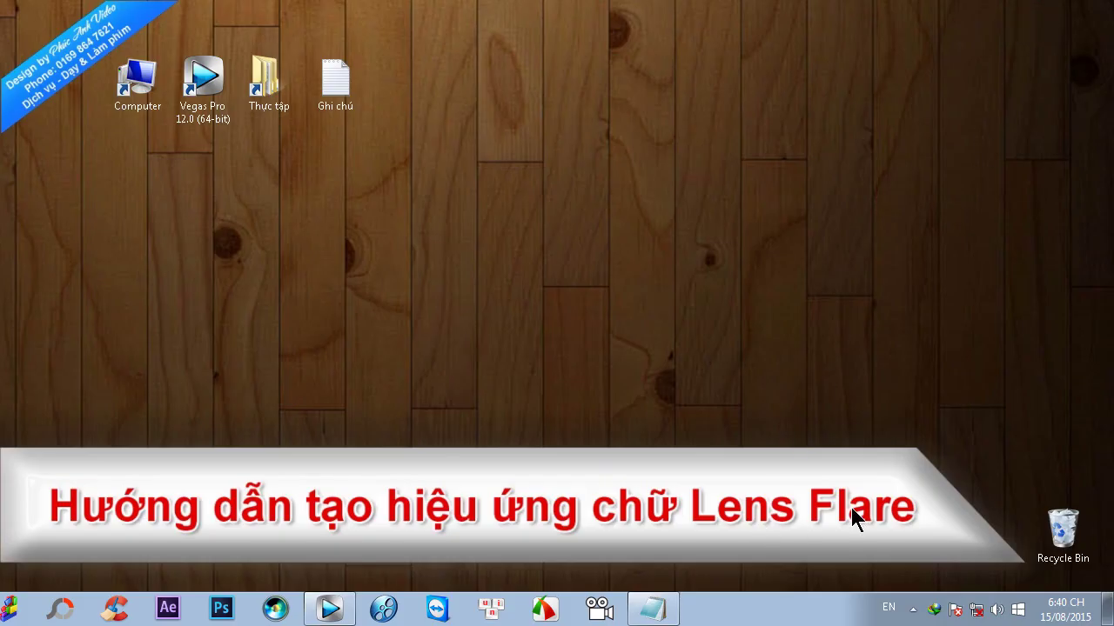